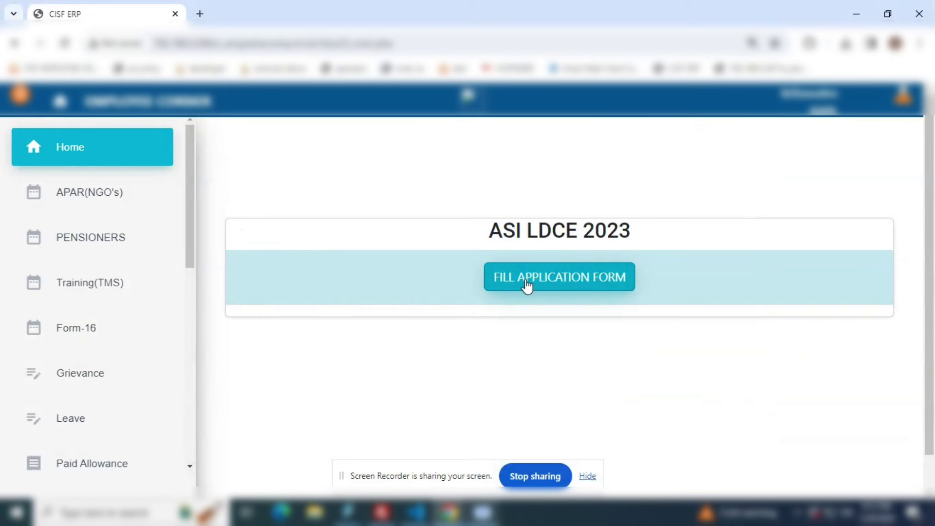
- Open the ASI LDCE 2023 application form and check pre-filled Name, CISF No, Rank, Father's Name, Date of Birth
{"action": "left_click", "coordinate": [563, 287]}
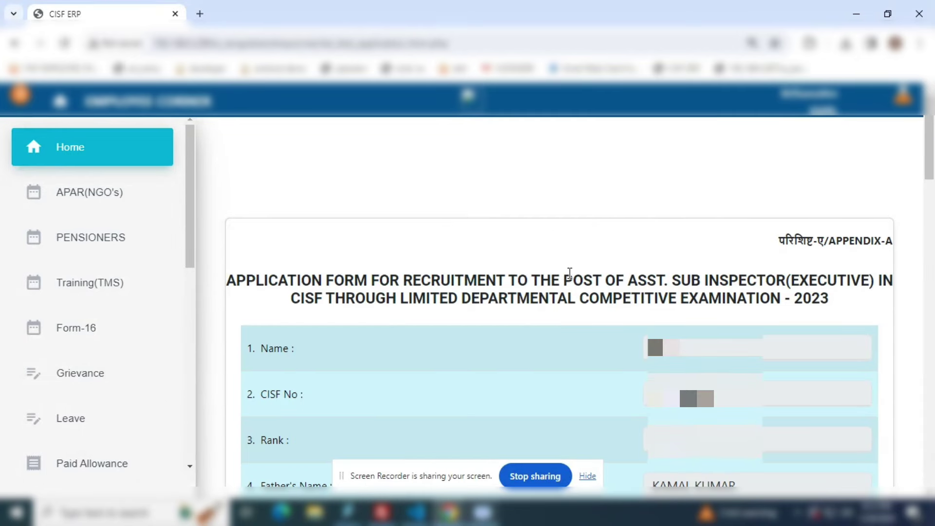
{"action": "scroll", "coordinate": [569, 273], "scroll_direction": "down", "scroll_amount": 1}
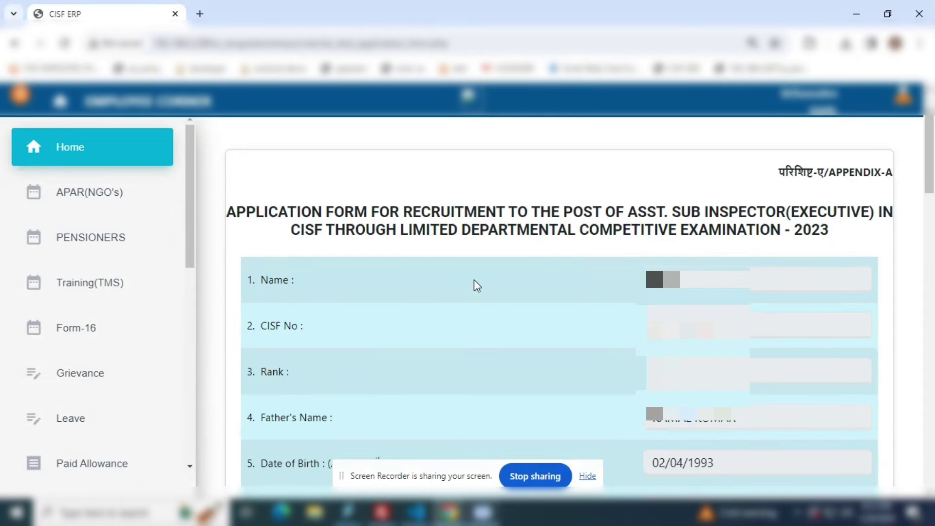
{"action": "double_click", "coordinate": [671, 279]}
{"action": "key", "text": "Tab"}
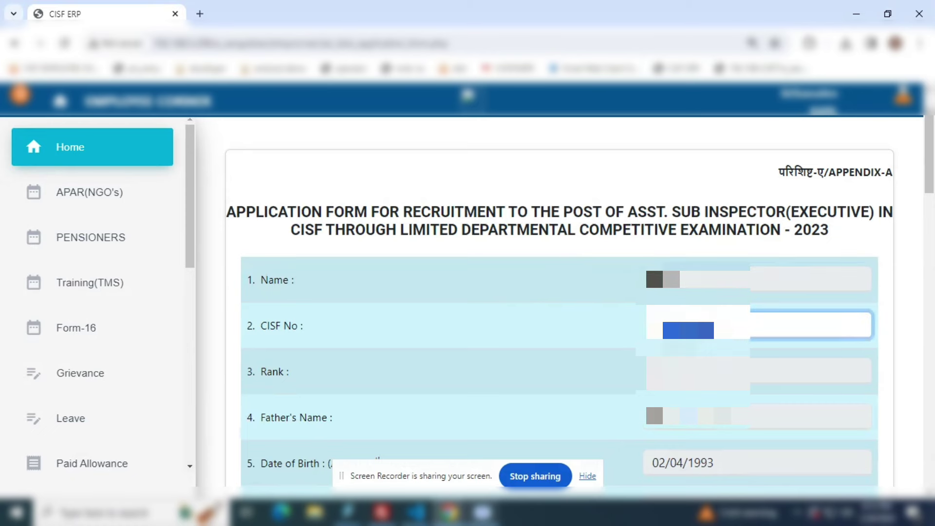
{"action": "key", "text": "Tab"}
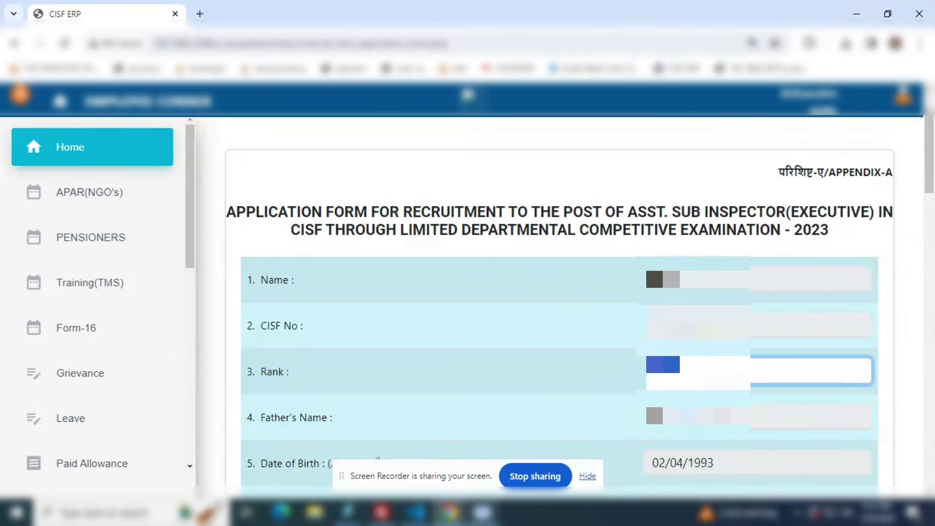
{"action": "scroll", "coordinate": [699, 325], "scroll_direction": "down", "scroll_amount": 3}
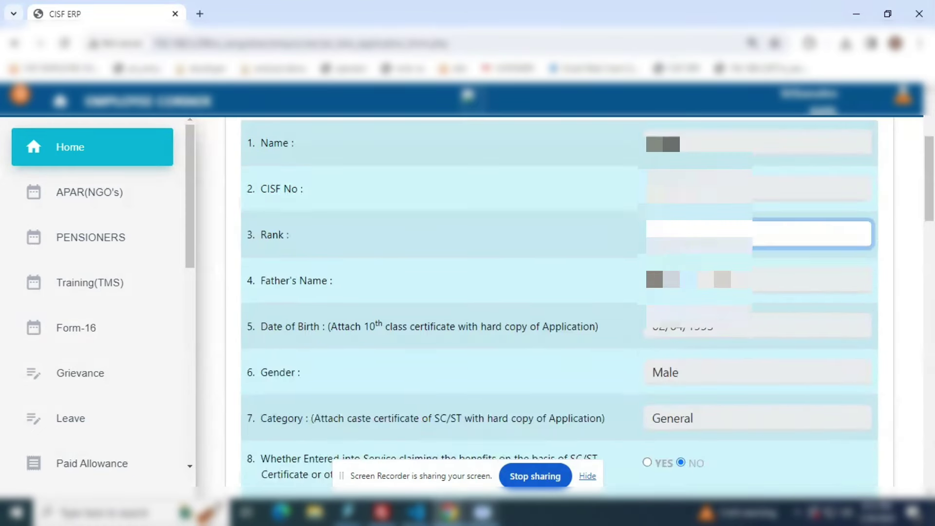
{"action": "key", "text": "Tab"}
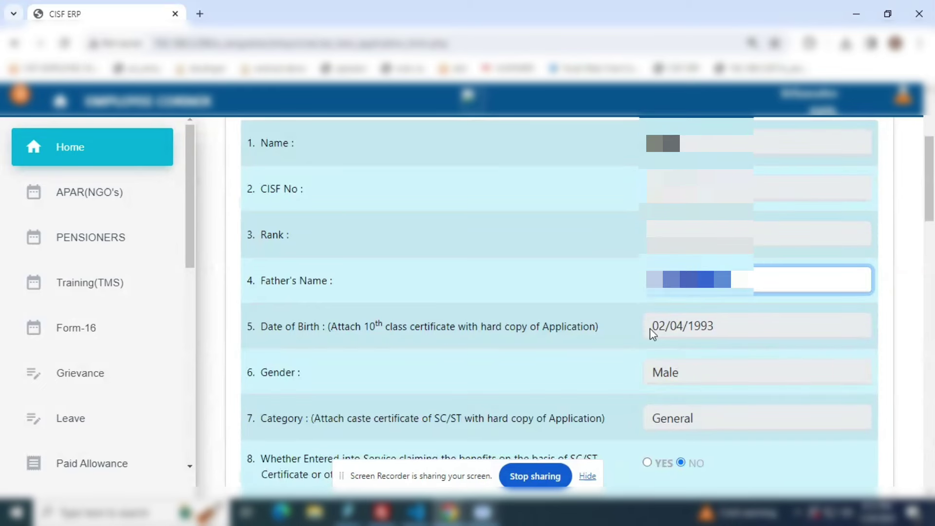
{"action": "left_click", "coordinate": [653, 326]}
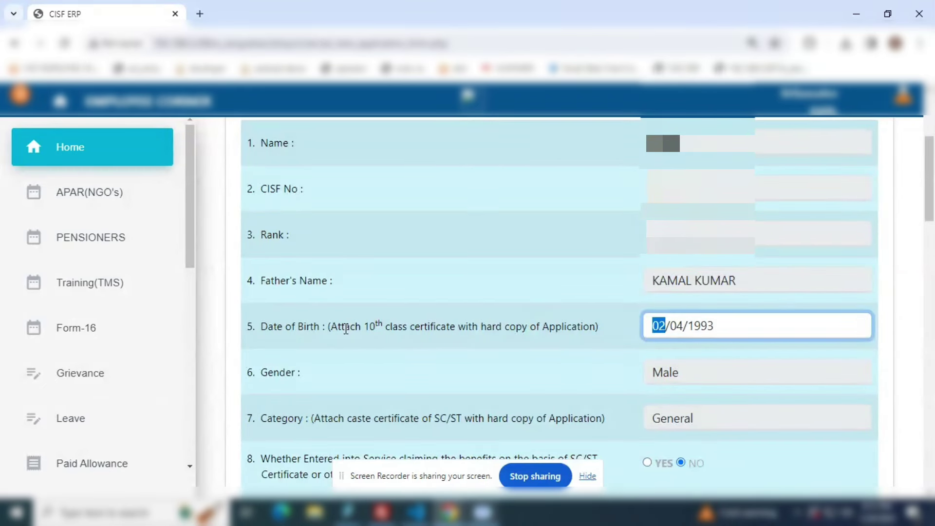
- Review the Date of Birth certificate instruction and the Category caste certificate note
{"action": "scroll", "coordinate": [599, 358], "scroll_direction": "down", "scroll_amount": 2}
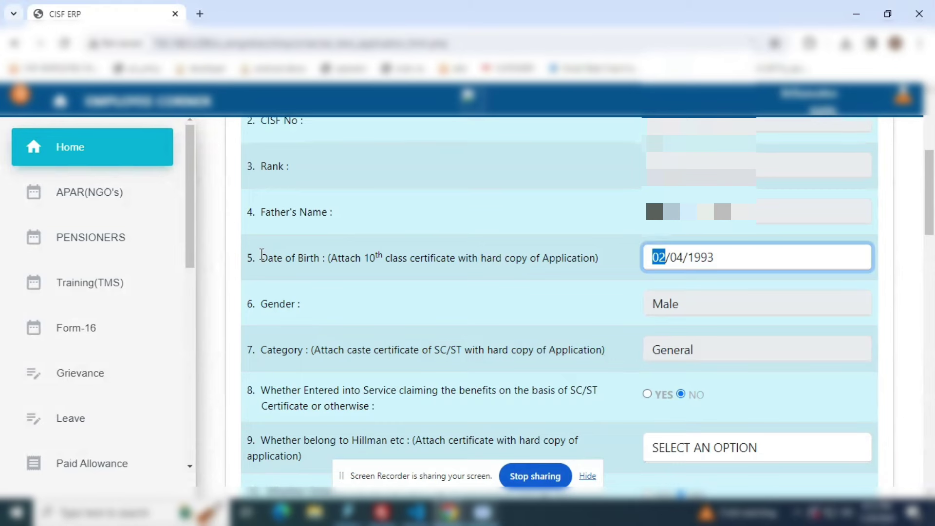
{"action": "left_click_drag", "start_coordinate": [259, 258], "coordinate": [611, 280]}
{"action": "left_click_drag", "start_coordinate": [298, 304], "coordinate": [260, 304]}
{"action": "scroll", "coordinate": [367, 343], "scroll_direction": "down", "scroll_amount": 3}
{"action": "left_click_drag", "start_coordinate": [272, 214], "coordinate": [603, 223]}
- Confirm Category General, then try YES on item 8 and set it back to NO
{"action": "double_click", "coordinate": [657, 217]}
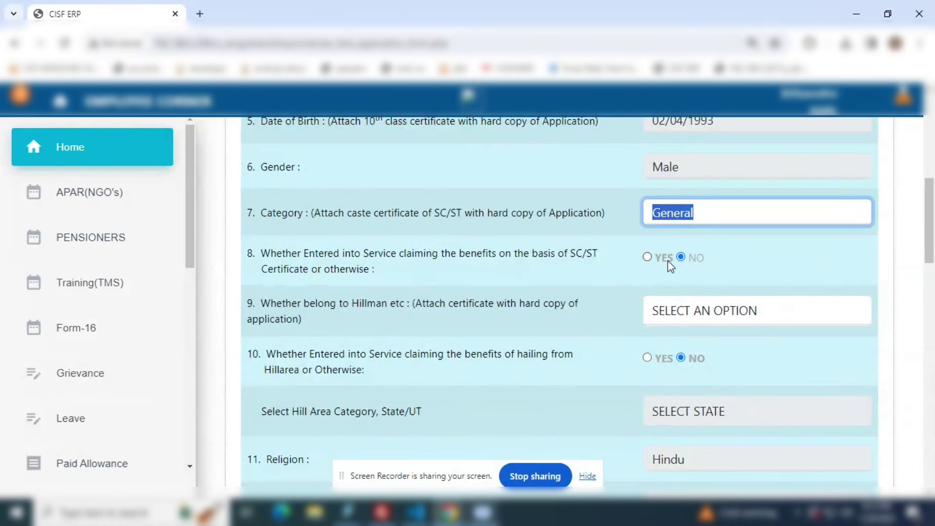
{"action": "left_click", "coordinate": [646, 258]}
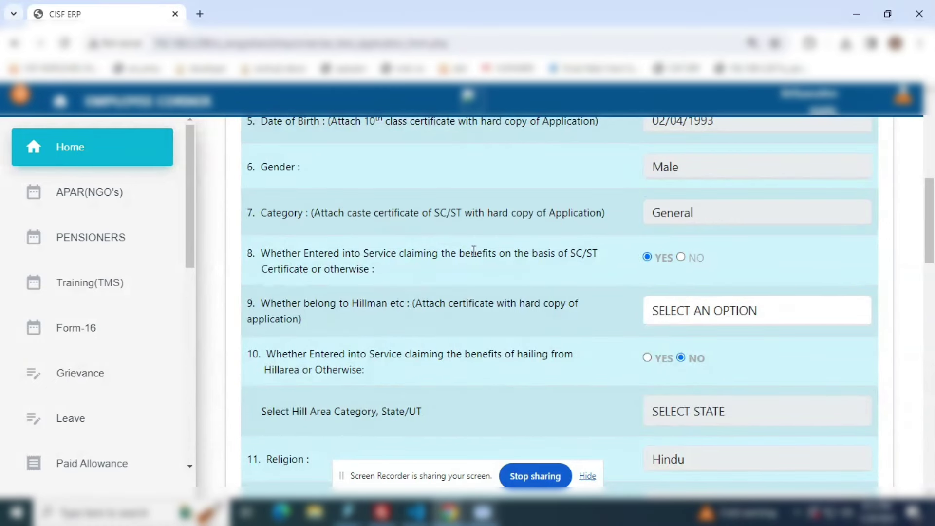
{"action": "left_click_drag", "start_coordinate": [374, 271], "coordinate": [261, 252]}
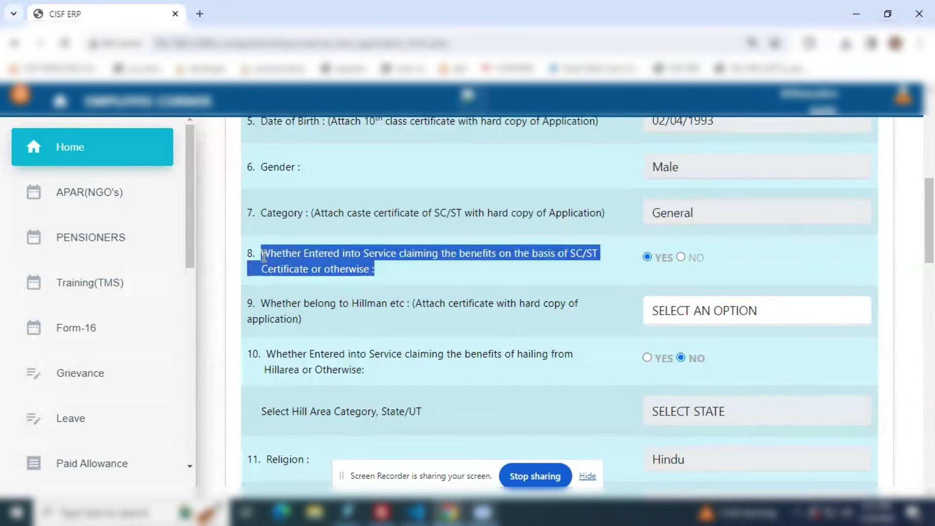
{"action": "left_click", "coordinate": [387, 274]}
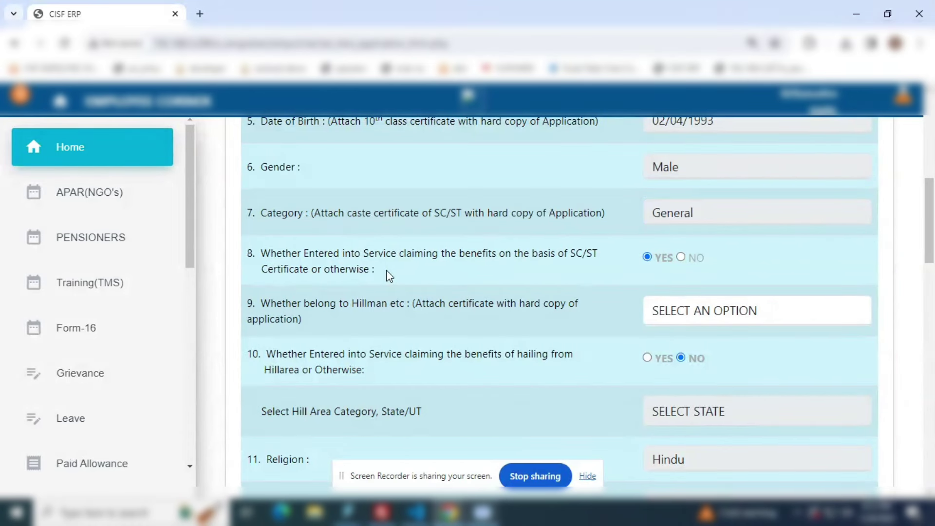
{"action": "left_click", "coordinate": [681, 257]}
- Answer YES to the Hillman question and item 10, choosing ASSAM as the hill-area state
{"action": "scroll", "coordinate": [335, 311], "scroll_direction": "down", "scroll_amount": 2}
{"action": "left_click_drag", "start_coordinate": [258, 229], "coordinate": [343, 246]}
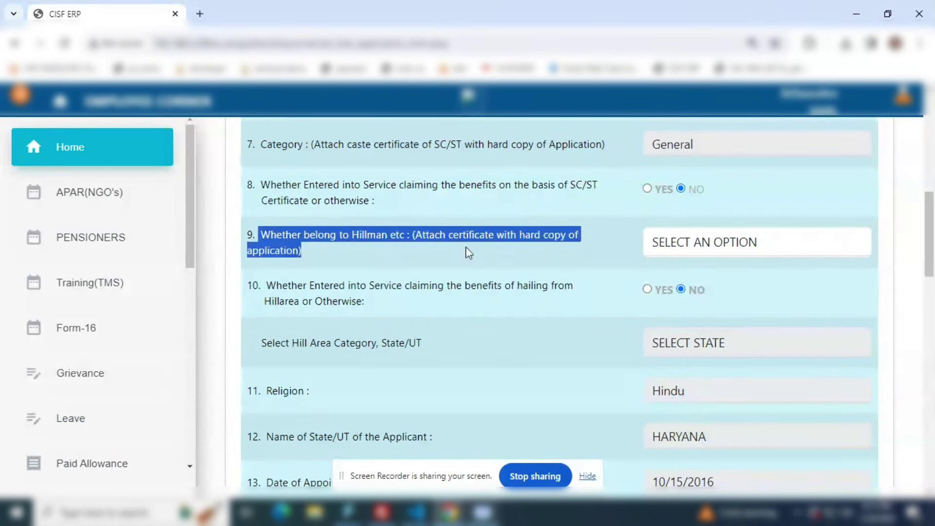
{"action": "left_click", "coordinate": [677, 245]}
{"action": "left_click", "coordinate": [664, 283]}
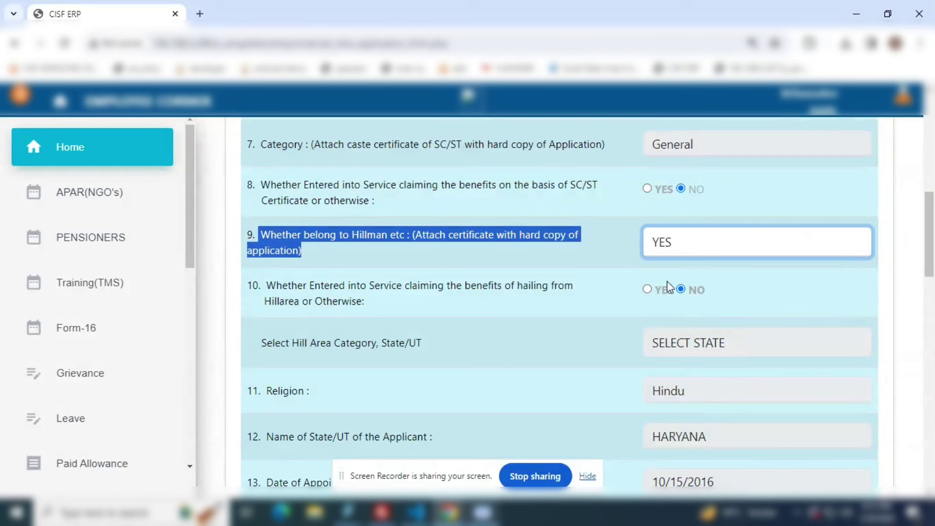
{"action": "left_click_drag", "start_coordinate": [366, 302], "coordinate": [264, 286]}
{"action": "left_click", "coordinate": [643, 290]}
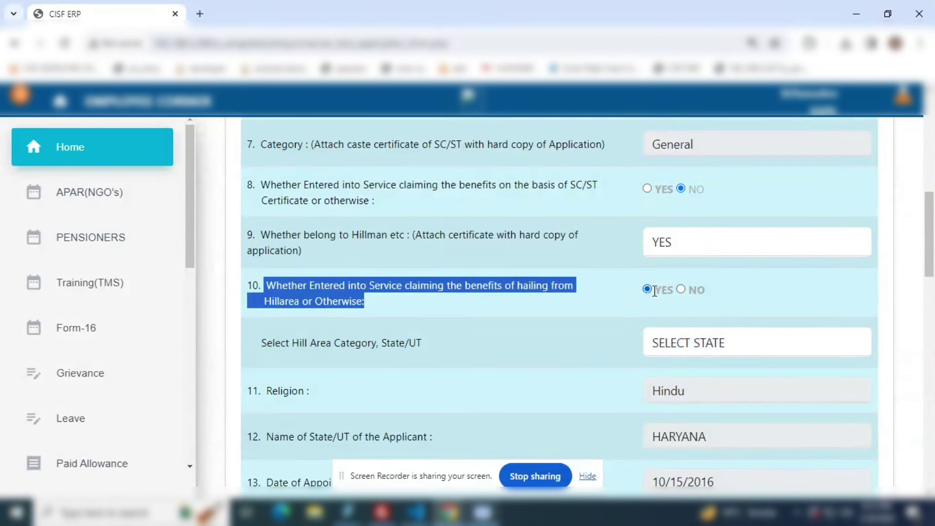
{"action": "scroll", "coordinate": [673, 314], "scroll_direction": "down", "scroll_amount": 1}
{"action": "left_click", "coordinate": [693, 277]}
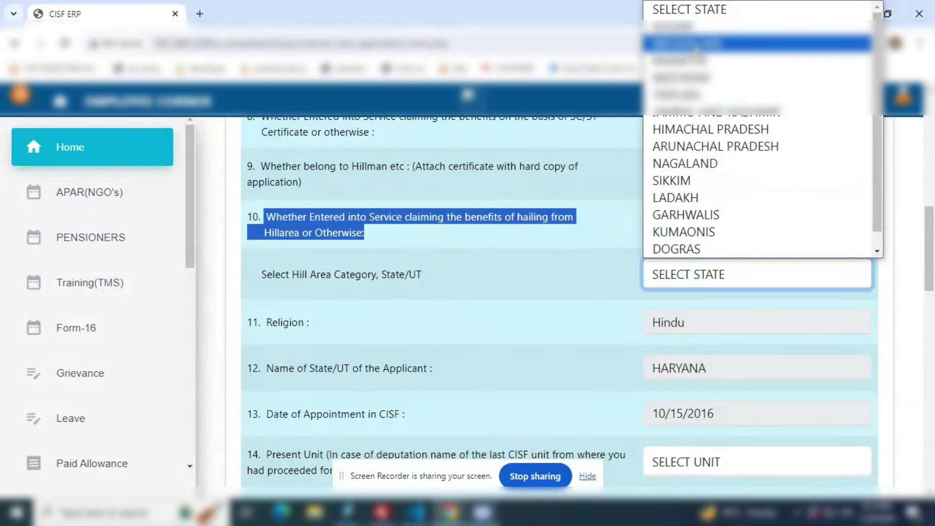
{"action": "left_click", "coordinate": [706, 26]}
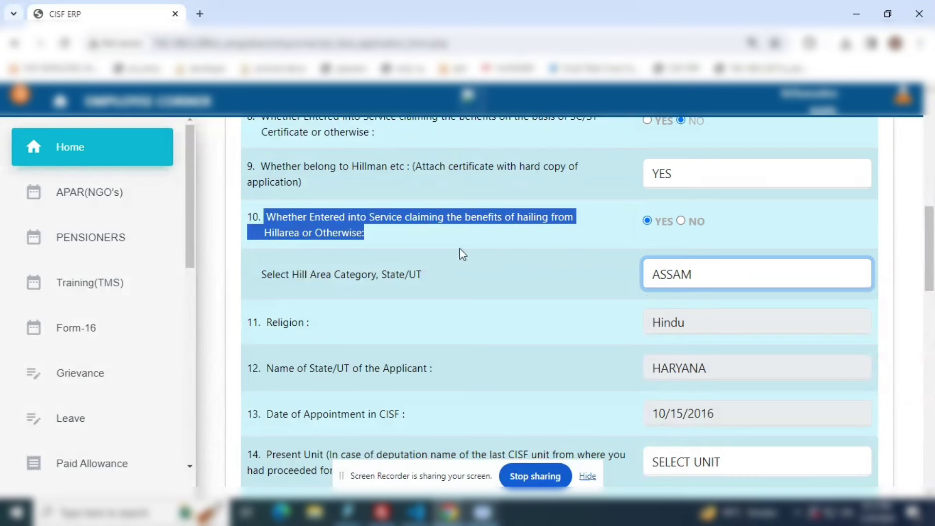
- Change the Hillman answer to NO and reset item 10 to NO, clearing the state
{"action": "left_click", "coordinate": [395, 228]}
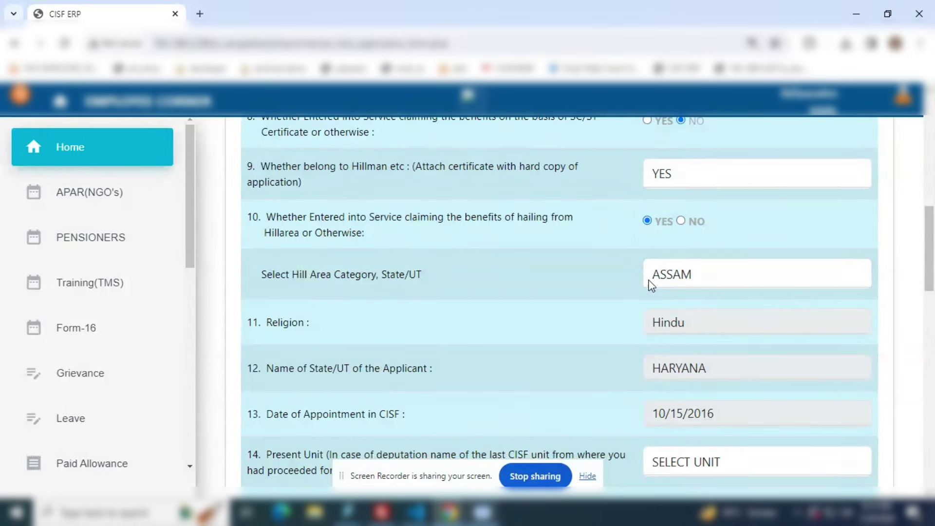
{"action": "left_click", "coordinate": [678, 183]}
{"action": "left_click", "coordinate": [664, 230]}
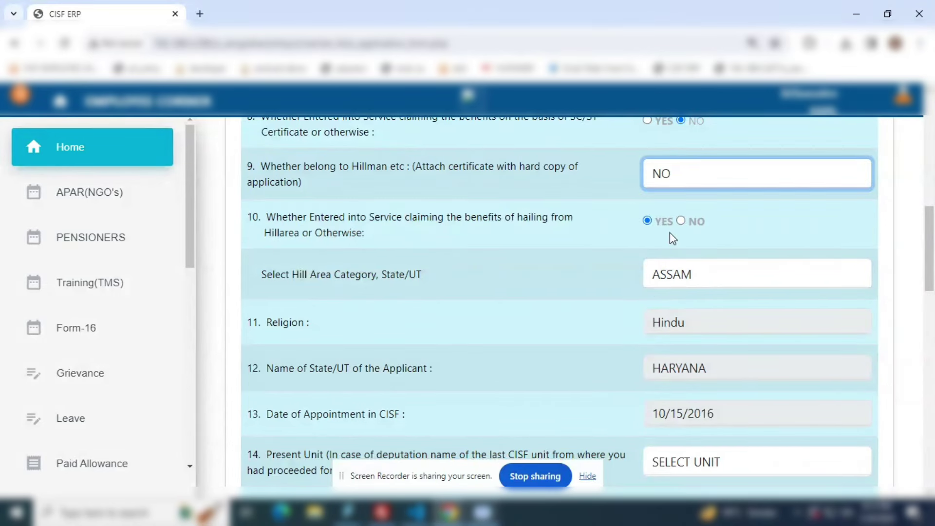
{"action": "left_click", "coordinate": [681, 222]}
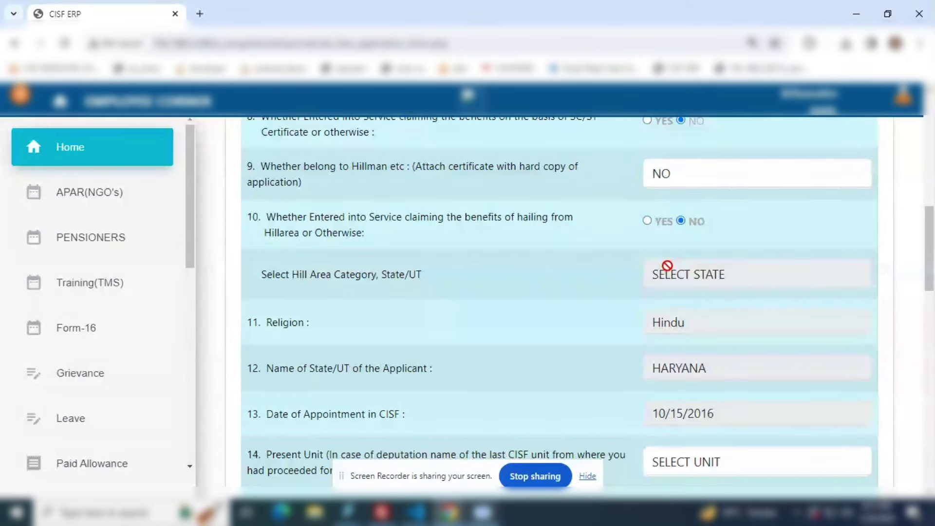
- Review the pre-filled Religion, State HARYANA and Date of Appointment entries
{"action": "scroll", "coordinate": [433, 312], "scroll_direction": "down", "scroll_amount": 1}
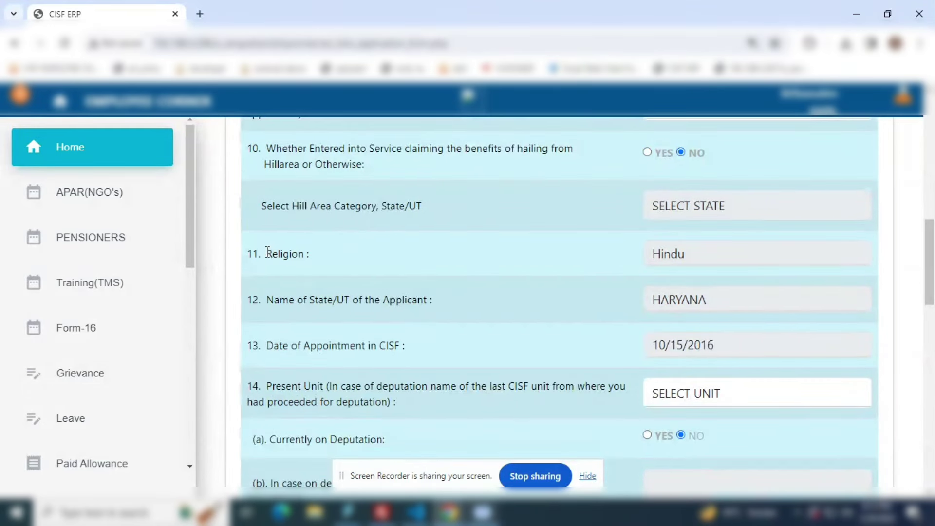
{"action": "left_click_drag", "start_coordinate": [268, 251], "coordinate": [312, 261]}
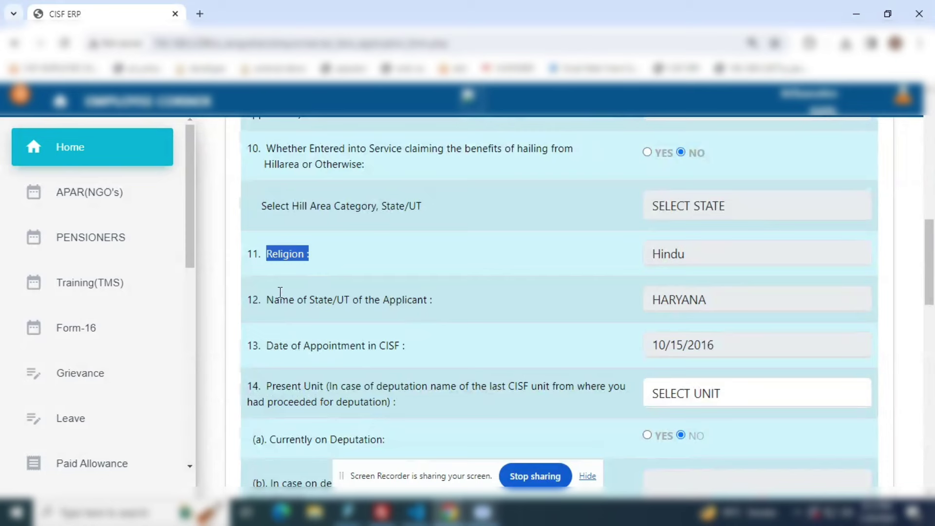
{"action": "left_click_drag", "start_coordinate": [266, 298], "coordinate": [449, 311]}
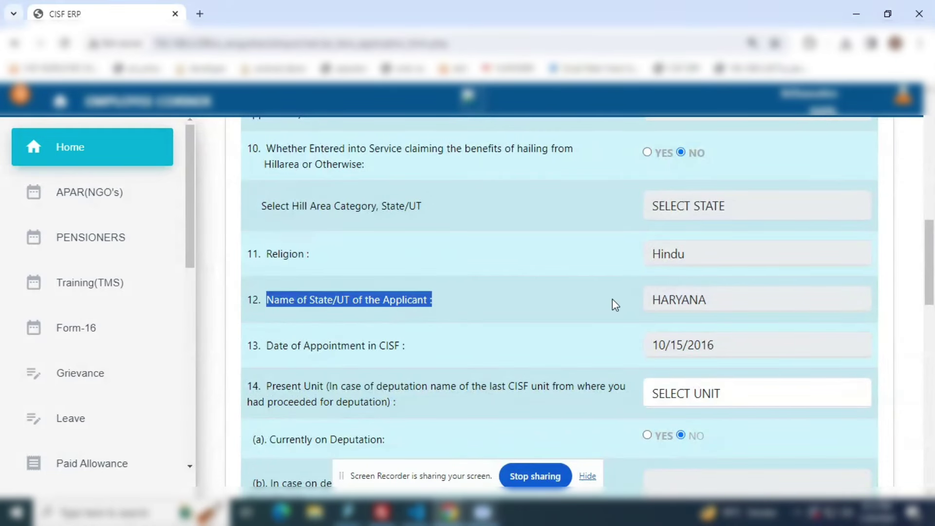
{"action": "double_click", "coordinate": [702, 300]}
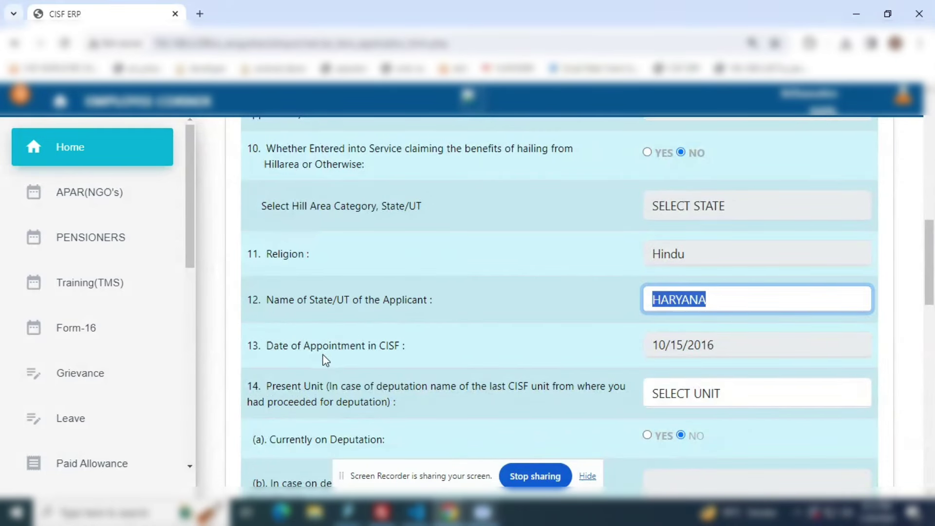
{"action": "scroll", "coordinate": [292, 326], "scroll_direction": "down", "scroll_amount": 2}
{"action": "left_click_drag", "start_coordinate": [265, 279], "coordinate": [602, 281]}
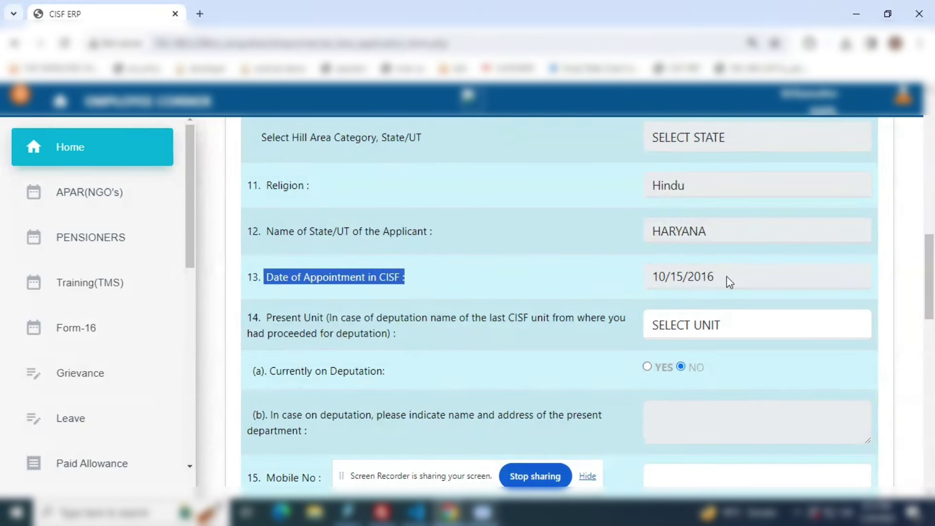
{"action": "left_click", "coordinate": [663, 288]}
- Set the item 14 Present Unit to BCCL DHANBAD
{"action": "left_click_drag", "start_coordinate": [267, 319], "coordinate": [407, 338]}
{"action": "left_click", "coordinate": [405, 333]}
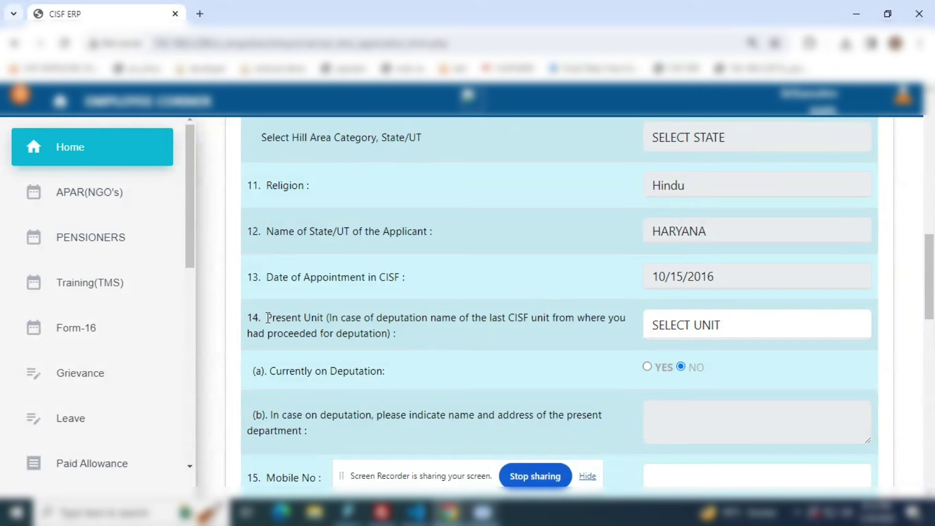
{"action": "left_click_drag", "start_coordinate": [267, 317], "coordinate": [575, 319]}
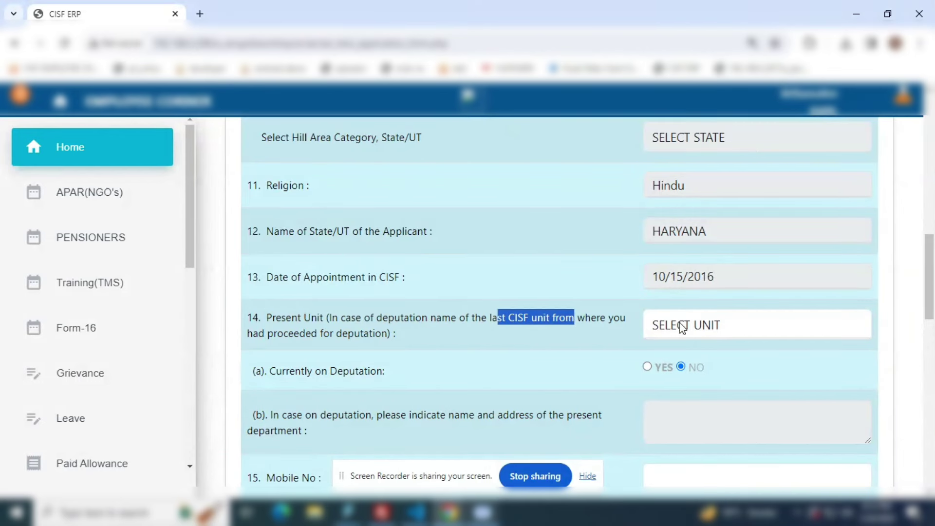
{"action": "left_click", "coordinate": [683, 325]}
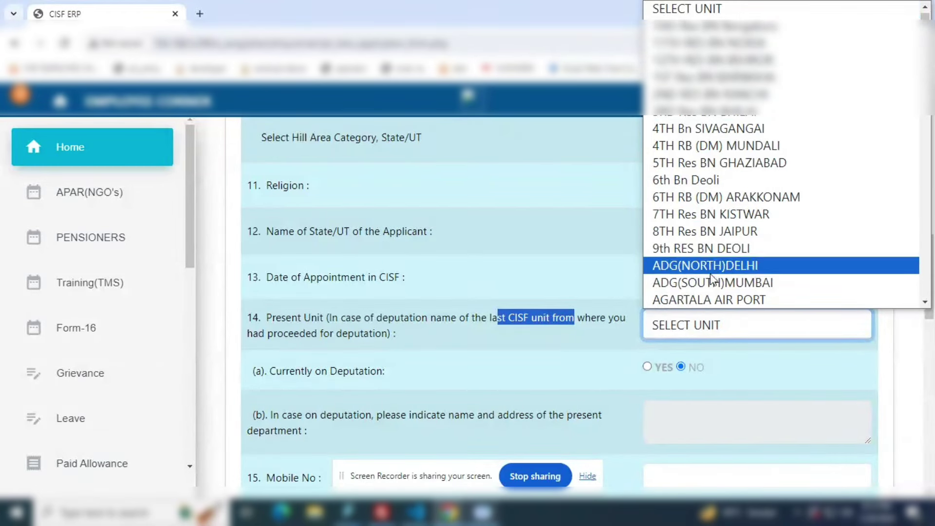
{"action": "scroll", "coordinate": [715, 263], "scroll_direction": "down", "scroll_amount": 3}
{"action": "scroll", "coordinate": [716, 260], "scroll_direction": "down", "scroll_amount": 3}
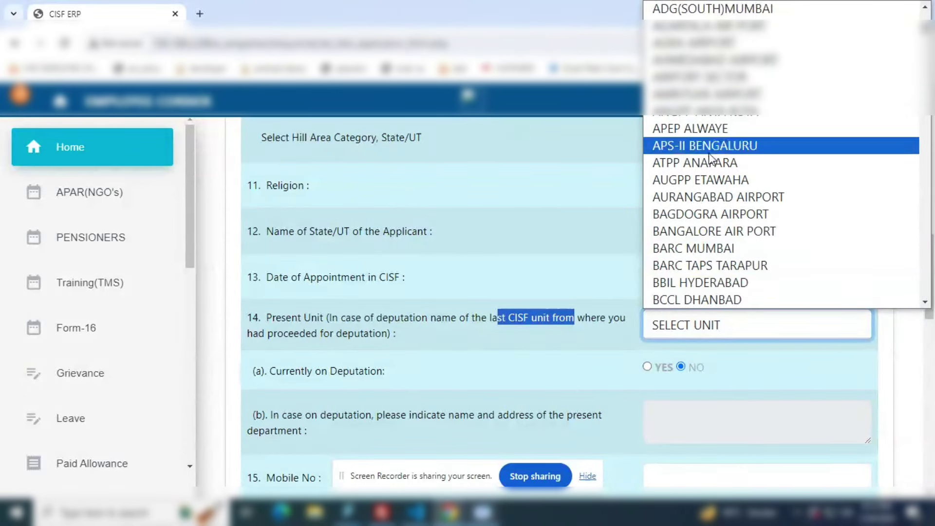
{"action": "left_click", "coordinate": [708, 300]}
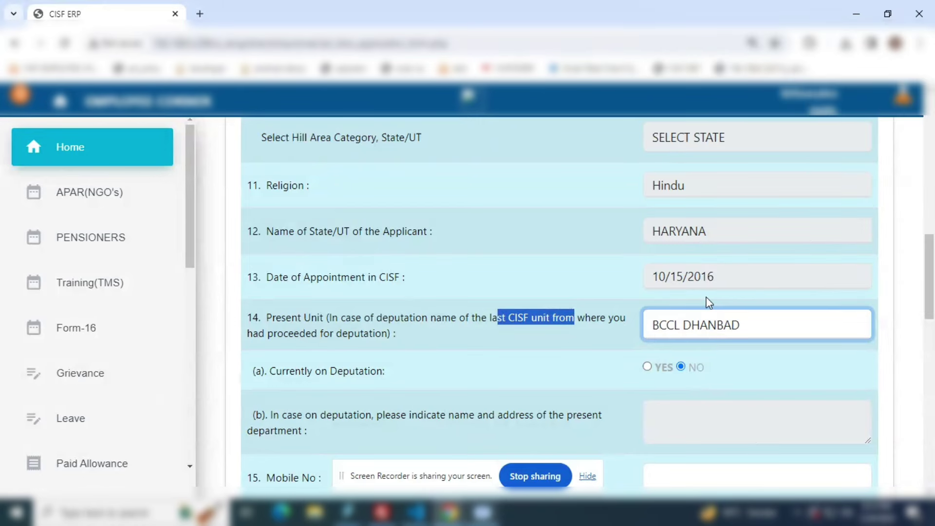
- Try YES for currently on deputation, review the department question, then revert to No
{"action": "left_click_drag", "start_coordinate": [275, 373], "coordinate": [371, 372]}
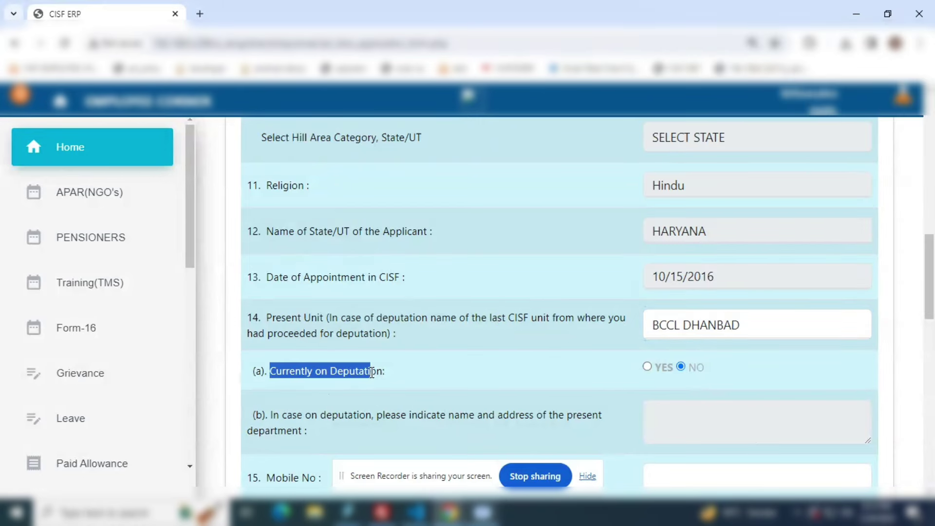
{"action": "scroll", "coordinate": [400, 379], "scroll_direction": "down", "scroll_amount": 1}
{"action": "left_click", "coordinate": [647, 297]}
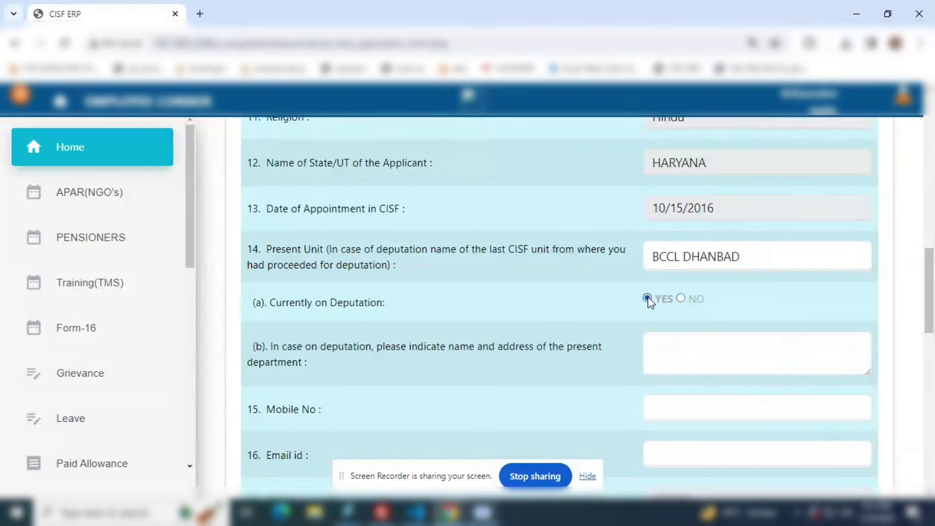
{"action": "left_click", "coordinate": [655, 351]}
{"action": "left_click_drag", "start_coordinate": [321, 367], "coordinate": [279, 348]}
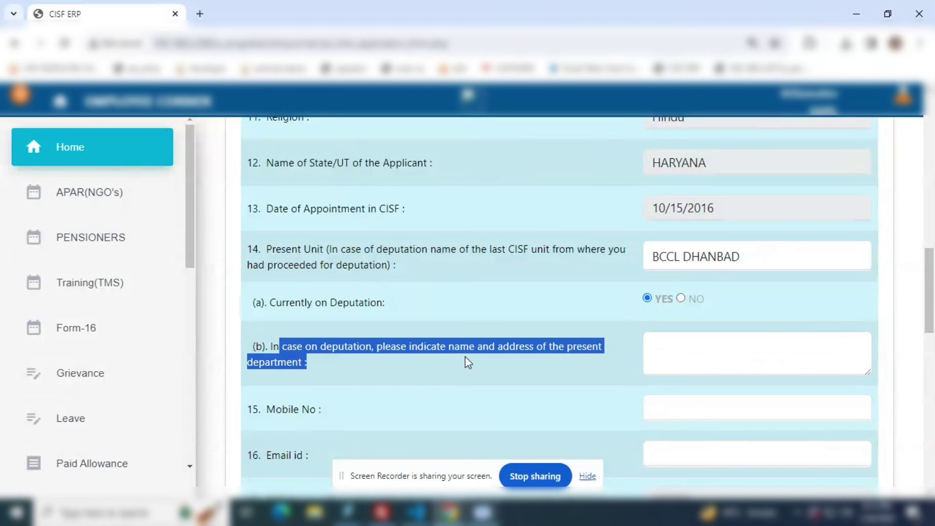
{"action": "left_click", "coordinate": [406, 358]}
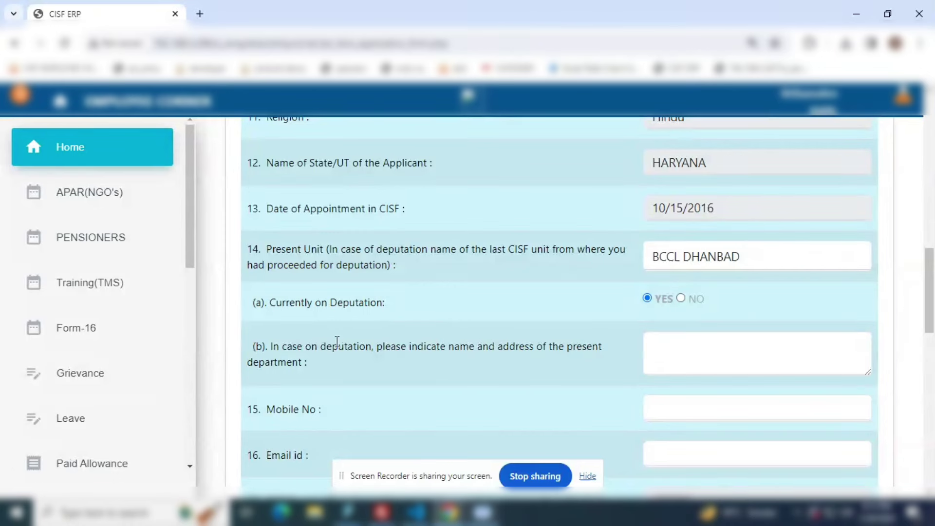
{"action": "left_click_drag", "start_coordinate": [271, 347], "coordinate": [318, 362]}
{"action": "left_click", "coordinate": [526, 361]}
{"action": "left_click", "coordinate": [680, 298]}
- Enter the applicant's mobile number and e-mail address in items 15 and 16
{"action": "scroll", "coordinate": [553, 323], "scroll_direction": "down", "scroll_amount": 3}
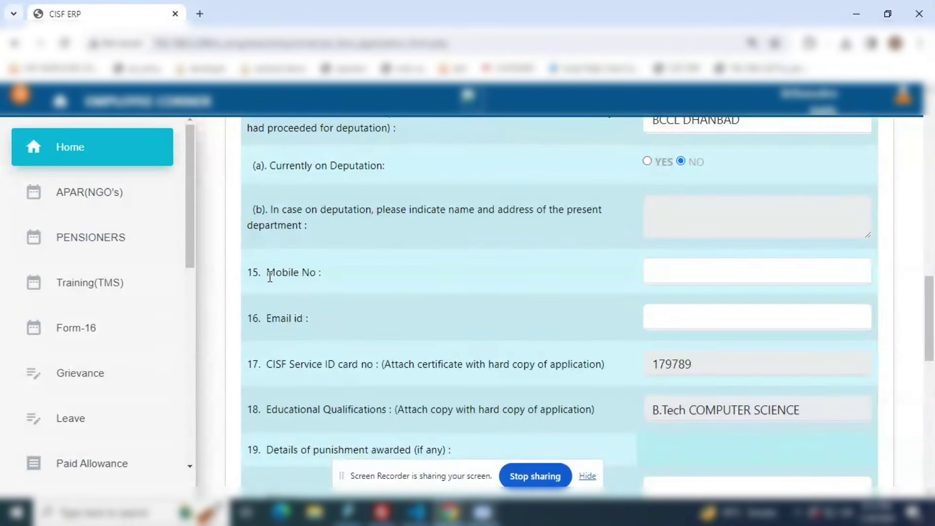
{"action": "left_click_drag", "start_coordinate": [267, 271], "coordinate": [684, 273]}
{"action": "left_click", "coordinate": [726, 272]}
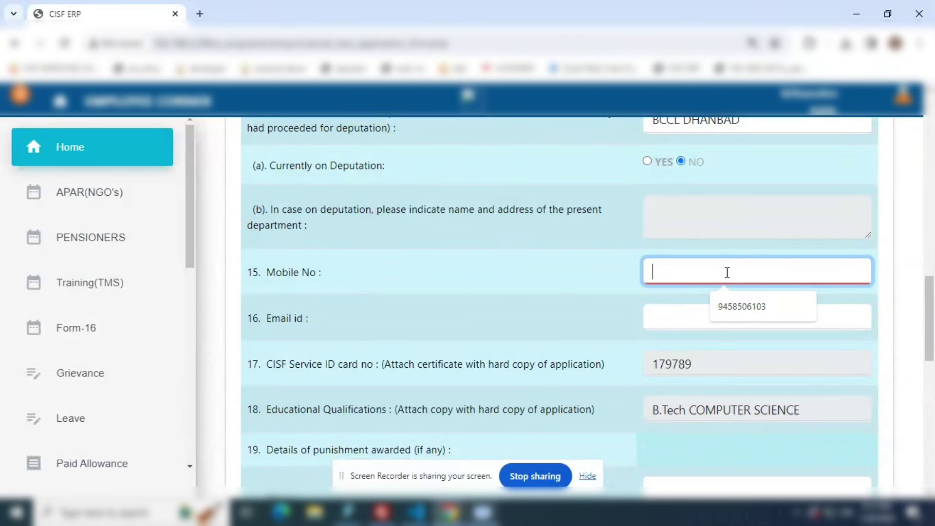
{"action": "left_click", "coordinate": [487, 295]}
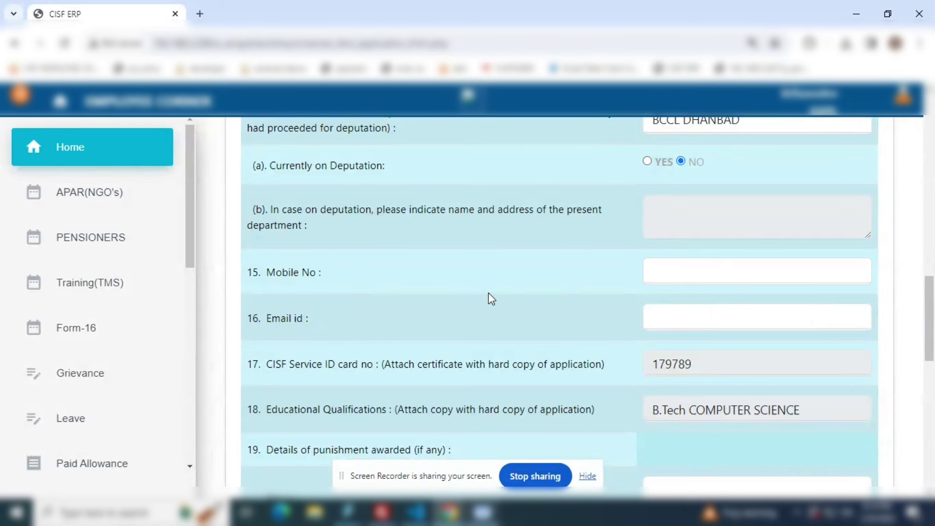
{"action": "left_click", "coordinate": [651, 272]}
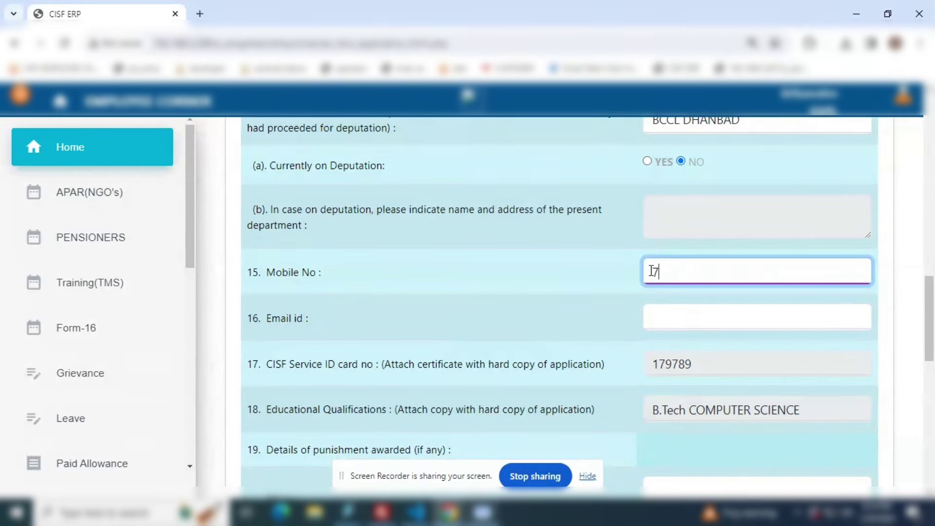
{"action": "left_click", "coordinate": [652, 317]}
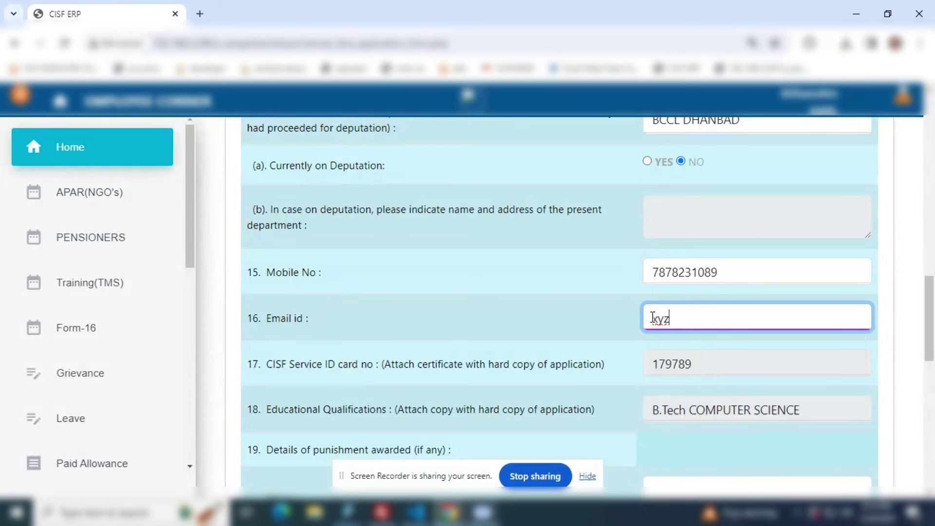
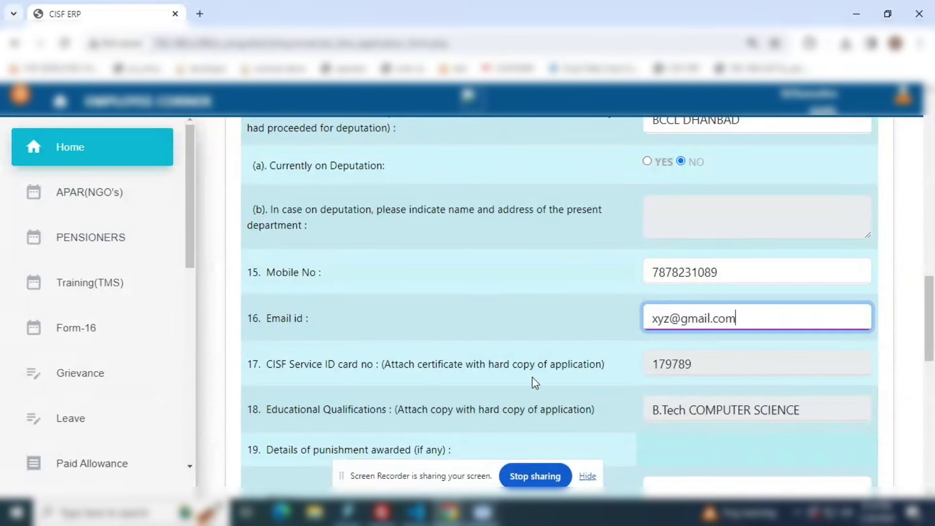
{"action": "key", "text": "Tab"}
- Enter "nil" in both the Major and Minor punishment boxes of item 19
{"action": "scroll", "coordinate": [551, 380], "scroll_direction": "down", "scroll_amount": 5}
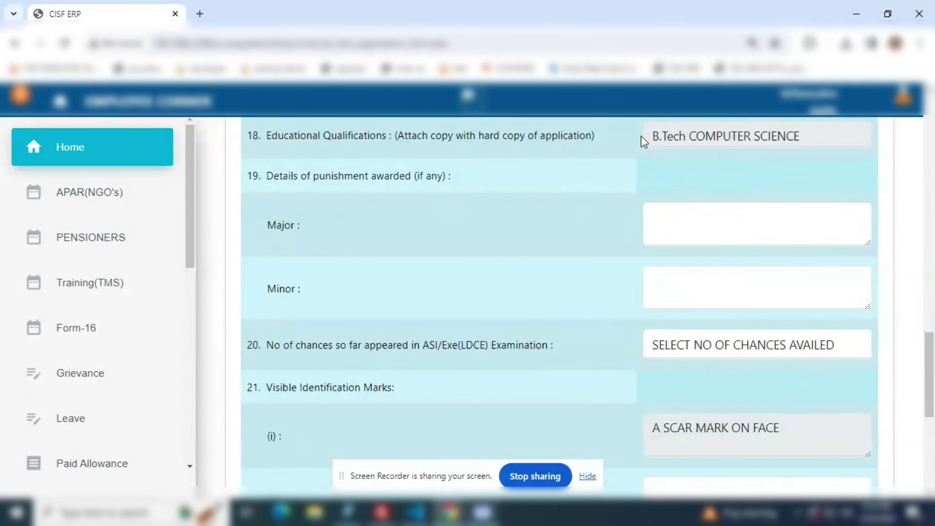
{"action": "left_click_drag", "start_coordinate": [651, 136], "coordinate": [801, 136]}
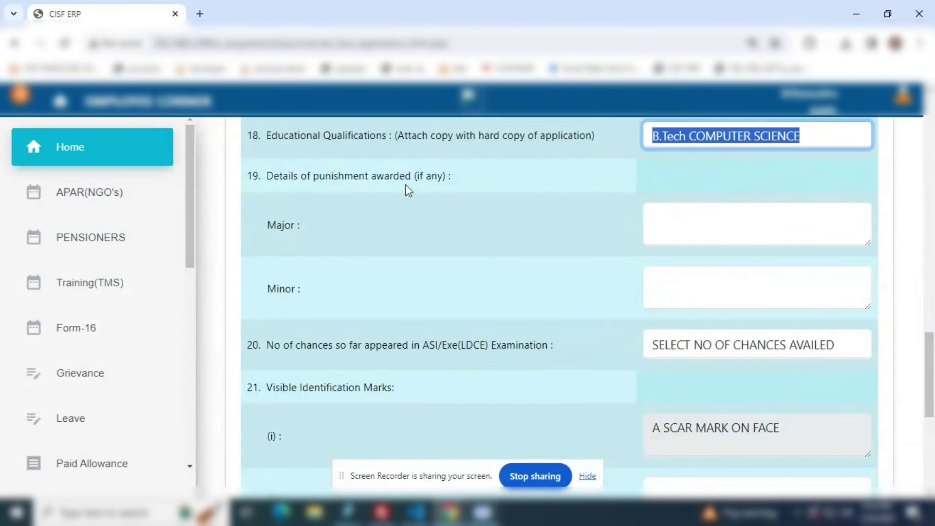
{"action": "left_click_drag", "start_coordinate": [449, 177], "coordinate": [269, 178]}
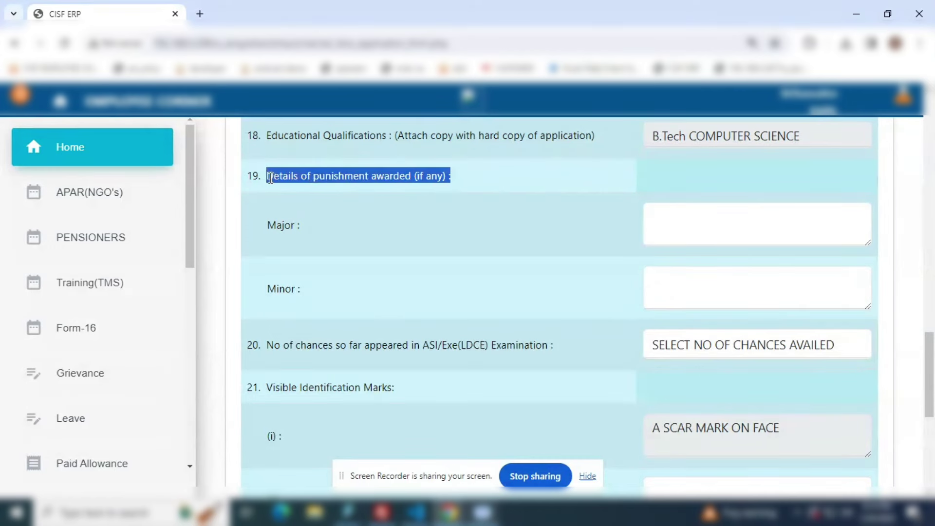
{"action": "left_click", "coordinate": [676, 234]}
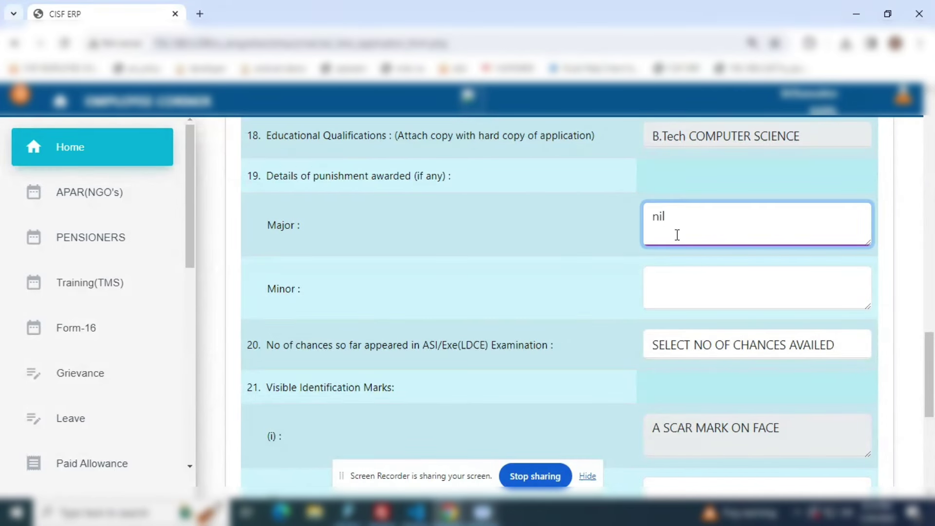
{"action": "left_click", "coordinate": [679, 290]}
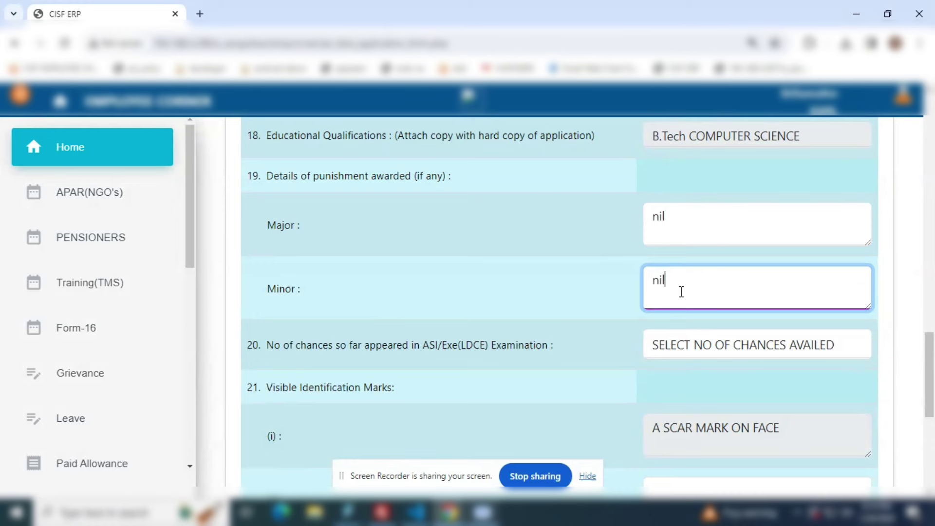
{"action": "left_click", "coordinate": [685, 216]}
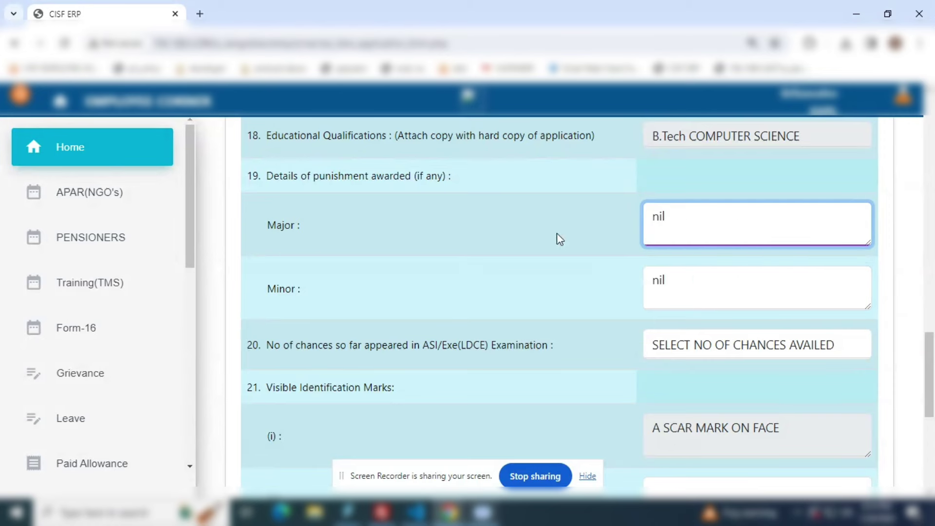
- Set item 20, LDCE chances already appeared, to 1
{"action": "scroll", "coordinate": [444, 296], "scroll_direction": "down", "scroll_amount": 1}
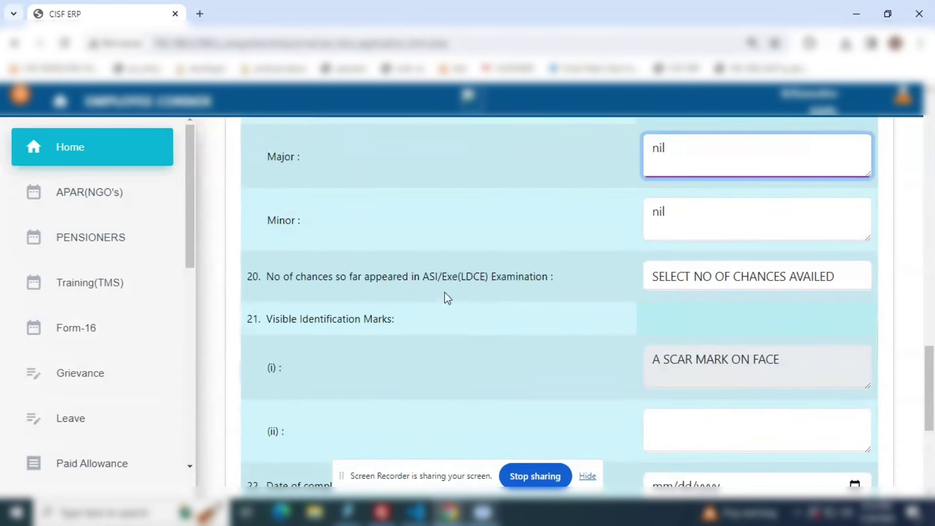
{"action": "left_click", "coordinate": [699, 282]}
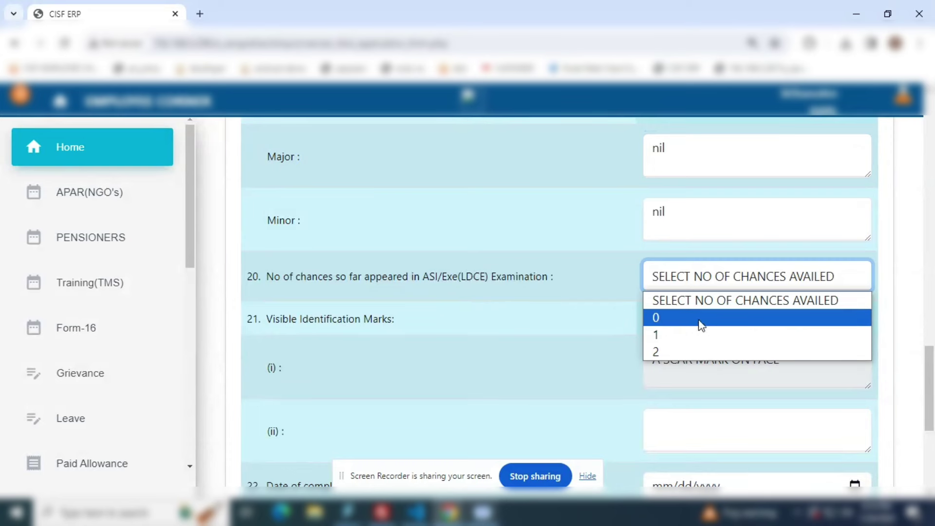
{"action": "left_click", "coordinate": [655, 334]}
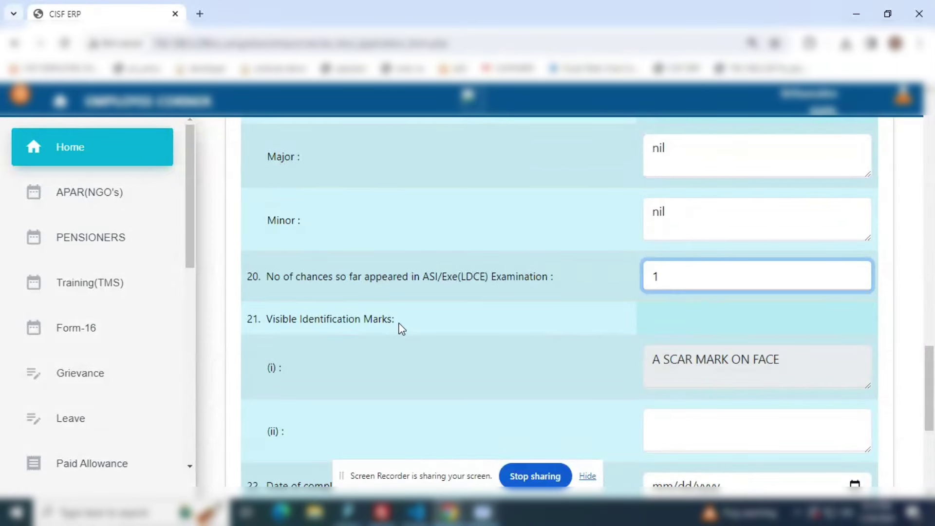
{"action": "left_click_drag", "start_coordinate": [399, 322], "coordinate": [266, 320]}
- Type 'cut on right th' as the second identification mark in item 21(ii)
{"action": "scroll", "coordinate": [707, 307], "scroll_direction": "down", "scroll_amount": 3}
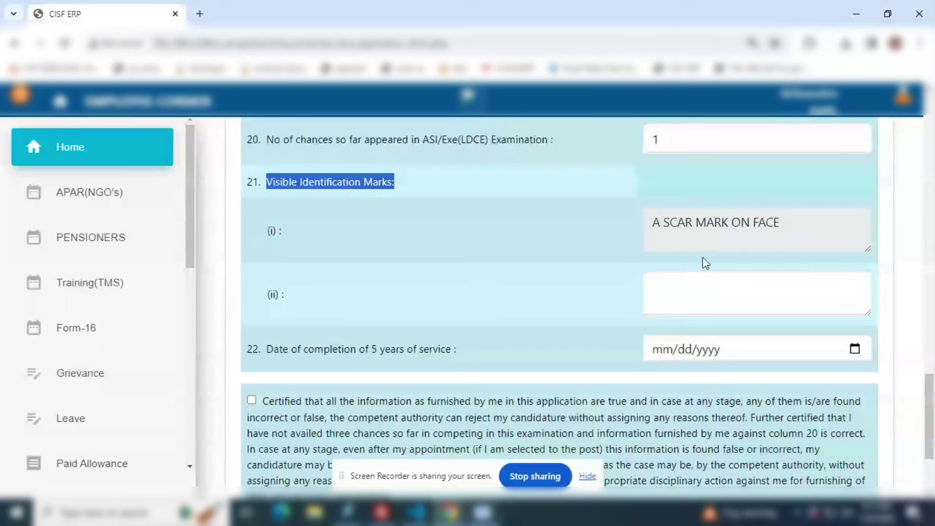
{"action": "left_click_drag", "start_coordinate": [650, 222], "coordinate": [794, 223]}
{"action": "left_click", "coordinate": [689, 292]}
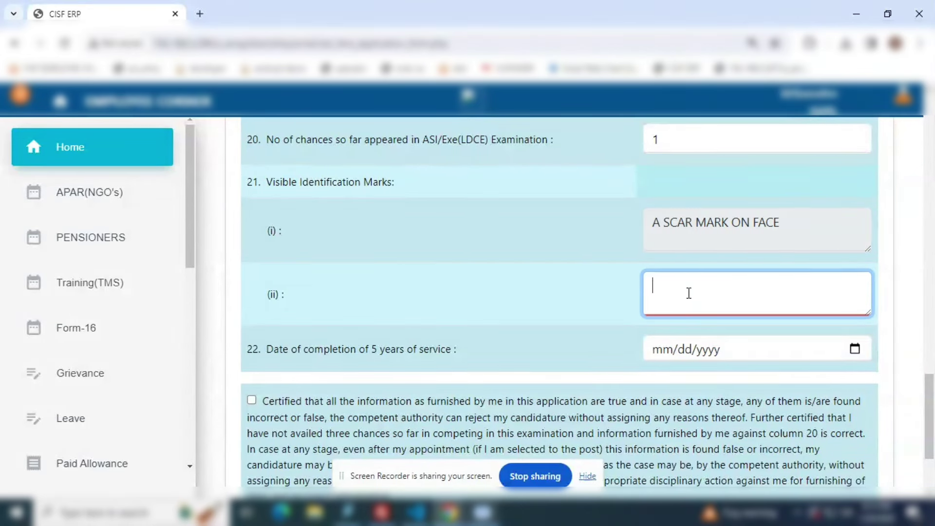
{"action": "type", "text": "cut on right "}
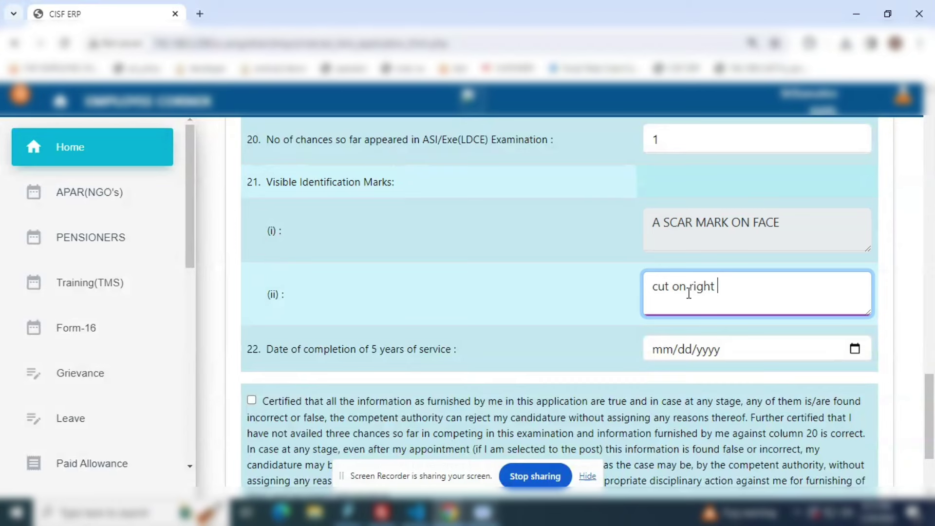
{"action": "type", "text": "thumb"}
- Pick 2022 > April in the item 22 calendar and commit the date 04/01/2022
{"action": "left_click", "coordinate": [853, 349]}
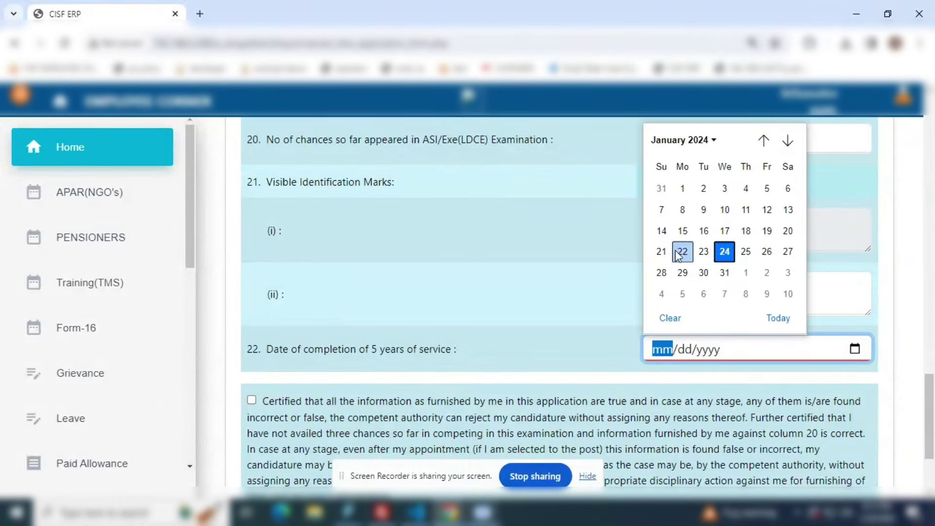
{"action": "left_click", "coordinate": [713, 142]}
{"action": "scroll", "coordinate": [701, 214], "scroll_direction": "up", "scroll_amount": 2}
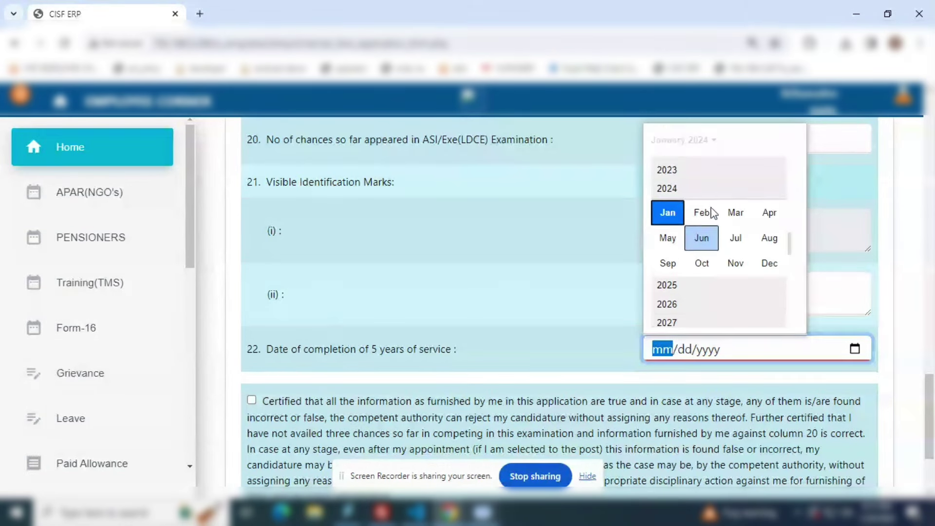
{"action": "left_click", "coordinate": [668, 171]}
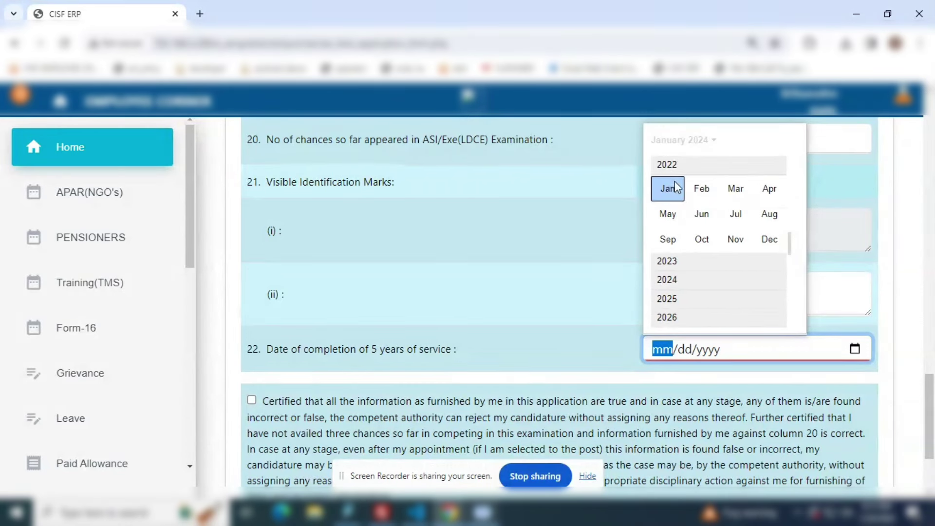
{"action": "left_click", "coordinate": [769, 189]}
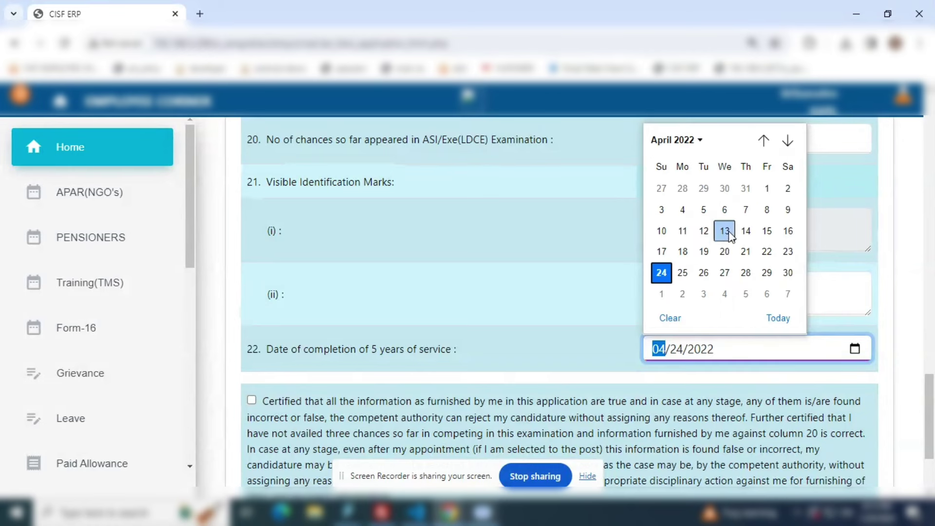
{"action": "key", "text": "Return"}
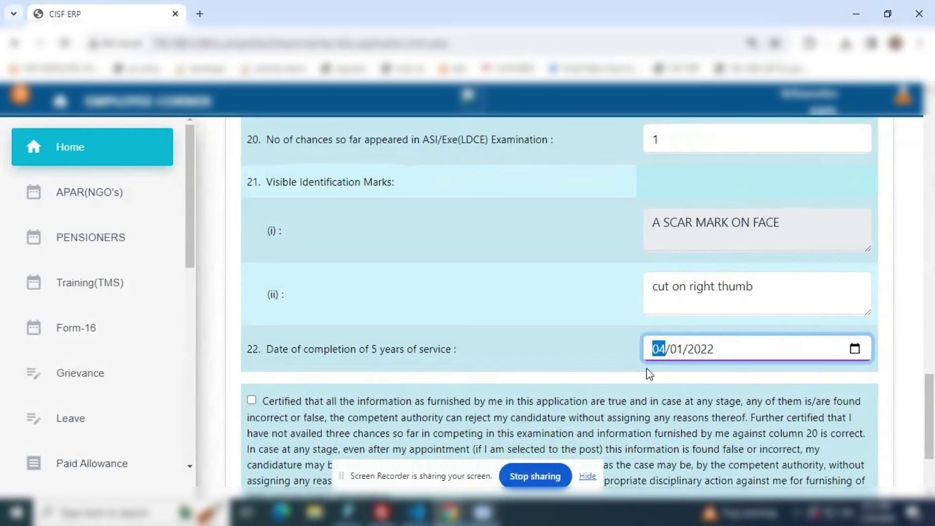
{"action": "left_click", "coordinate": [619, 359]}
{"action": "left_click", "coordinate": [720, 348]}
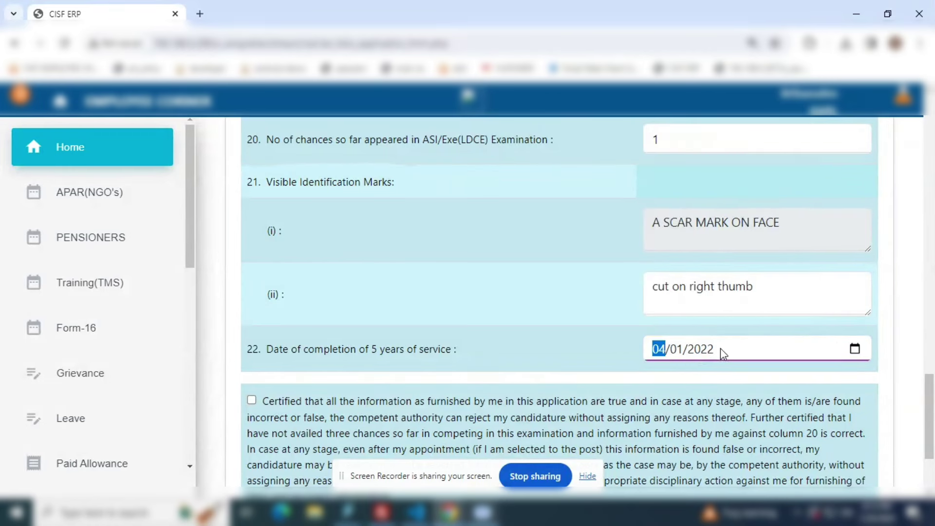
{"action": "left_click", "coordinate": [612, 360]}
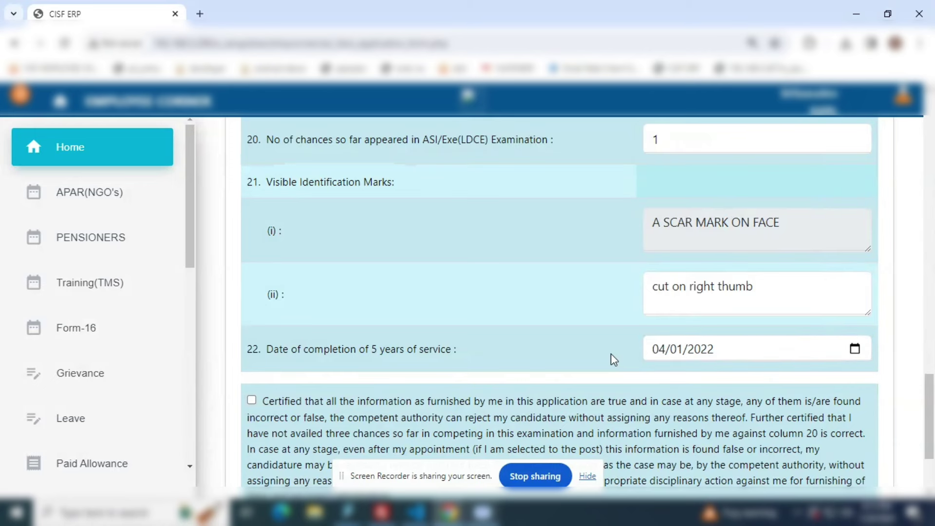
{"action": "scroll", "coordinate": [611, 355], "scroll_direction": "down", "scroll_amount": 1}
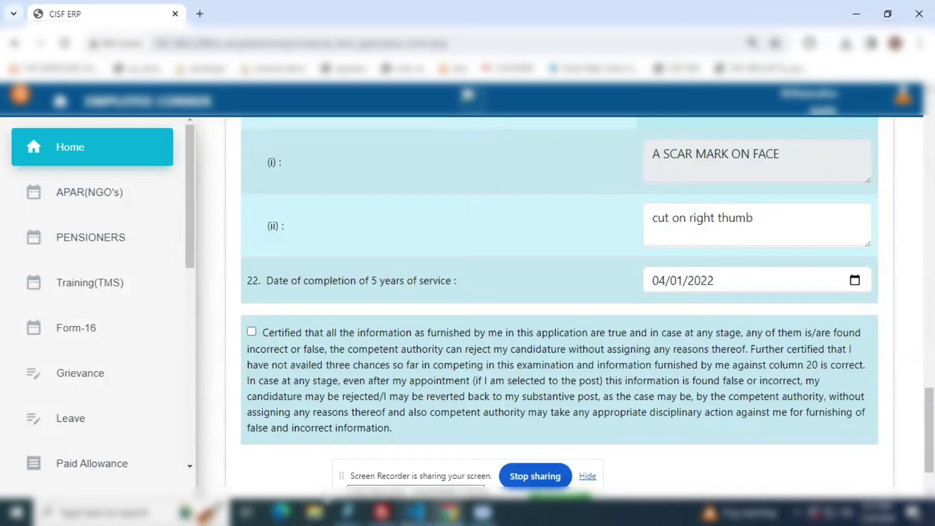
- Switch from the browser to the null.pdf notification in Adobe Acrobat with Alt+Tab
{"action": "key", "text": "alt+Tab"}
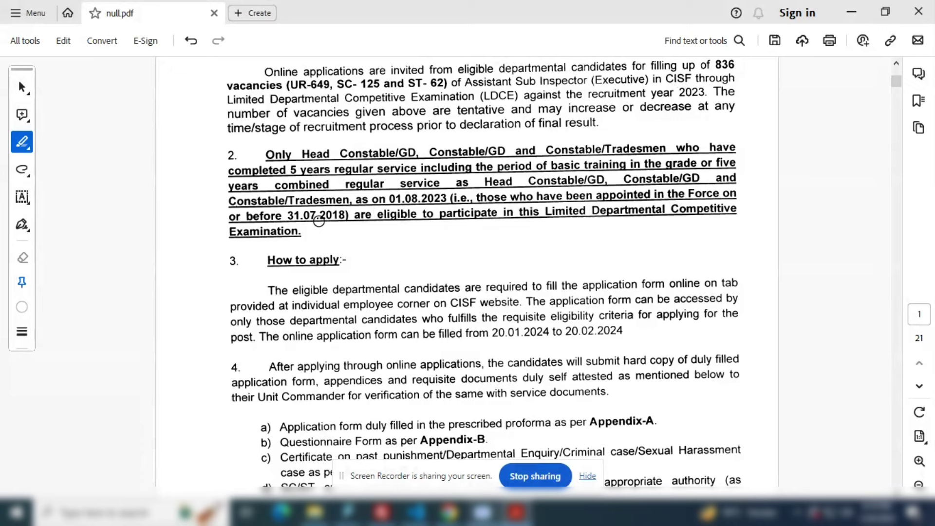
- Scroll to the required documents, selecting the application dates and items d), e) and f)
{"action": "scroll", "coordinate": [382, 277], "scroll_direction": "down", "scroll_amount": 1}
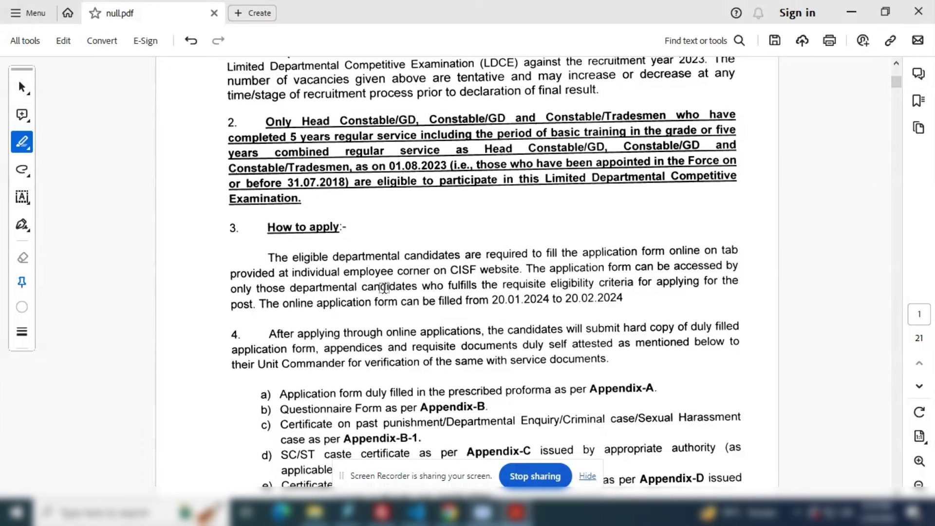
{"action": "scroll", "coordinate": [384, 287], "scroll_direction": "down", "scroll_amount": 1}
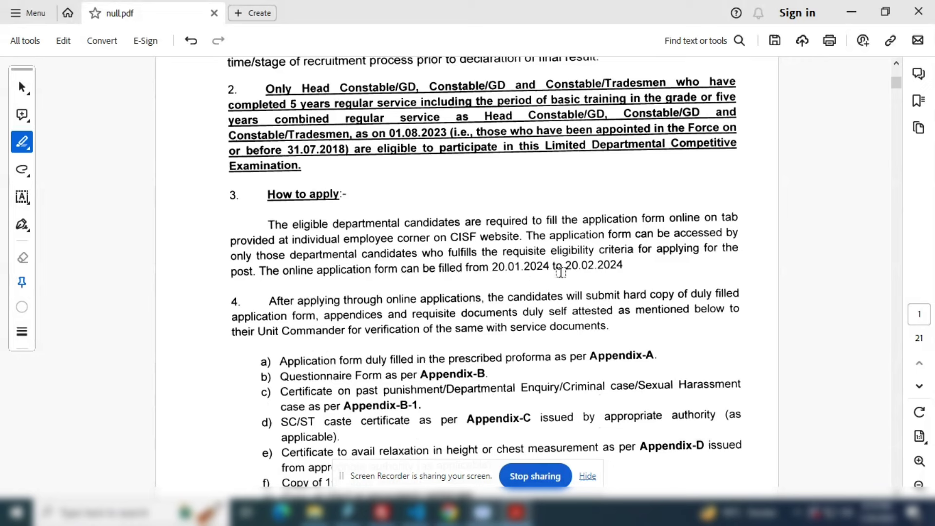
{"action": "left_click_drag", "start_coordinate": [633, 250], "coordinate": [625, 266]}
{"action": "left_click", "coordinate": [641, 275]}
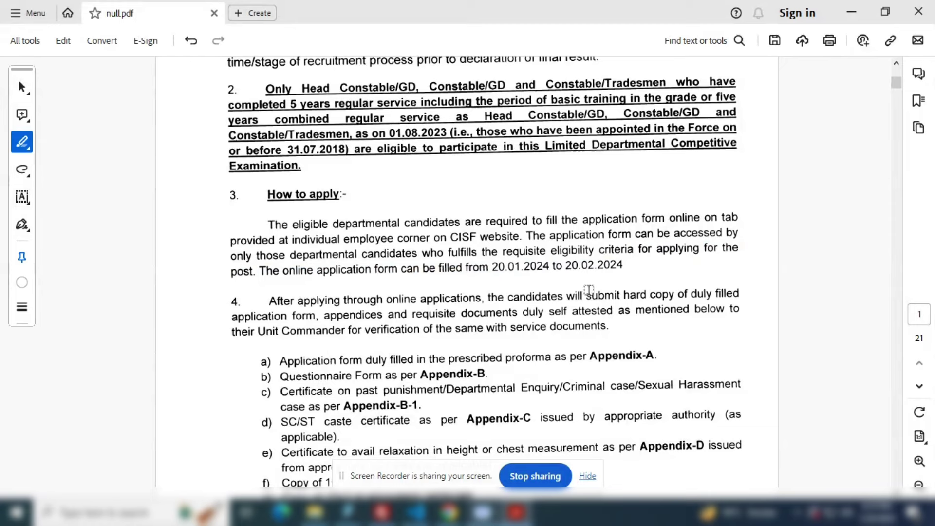
{"action": "scroll", "coordinate": [590, 292], "scroll_direction": "down", "scroll_amount": 2}
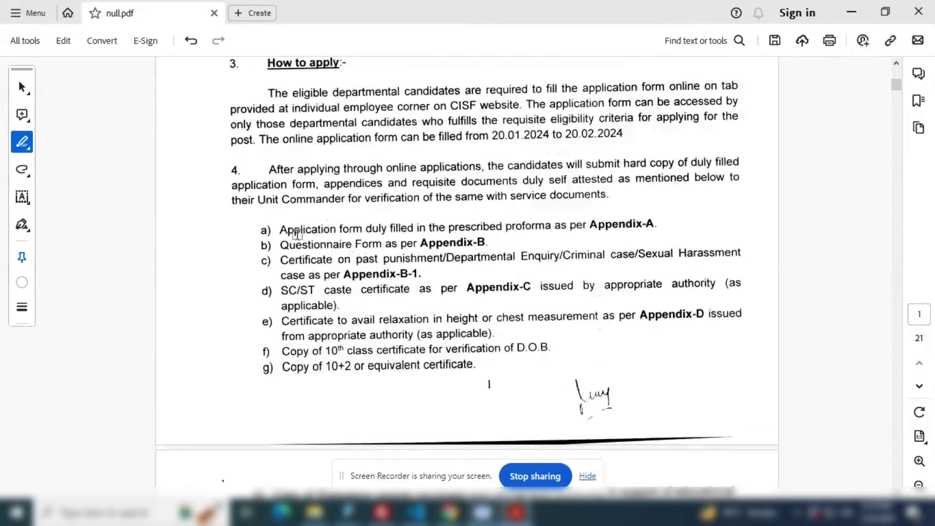
{"action": "scroll", "coordinate": [298, 240], "scroll_direction": "down", "scroll_amount": 1}
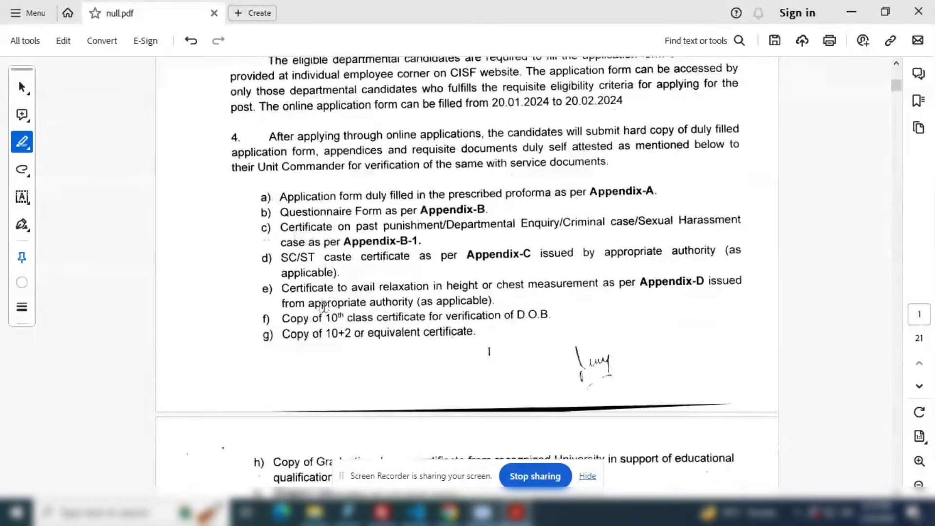
{"action": "left_click_drag", "start_coordinate": [282, 318], "coordinate": [539, 317]}
{"action": "left_click", "coordinate": [486, 299]}
{"action": "left_click_drag", "start_coordinate": [282, 288], "coordinate": [598, 285]}
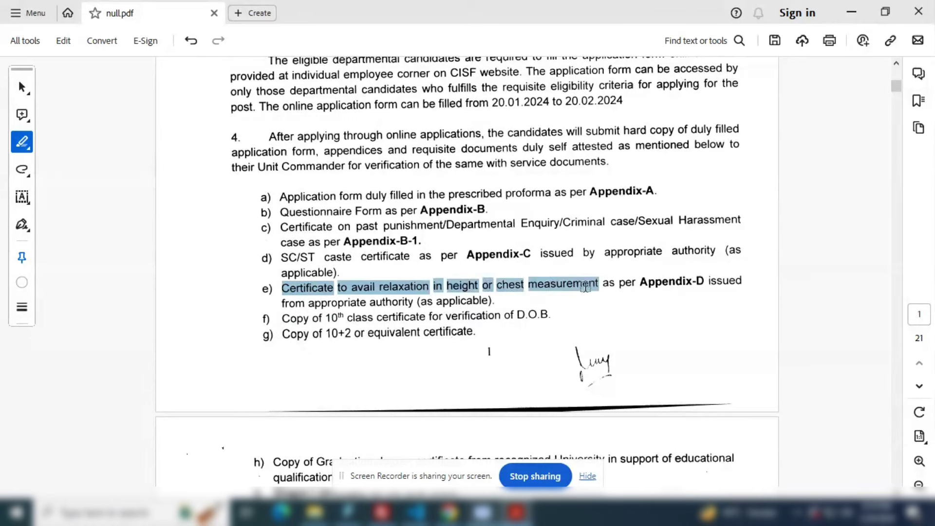
{"action": "left_click", "coordinate": [599, 285]}
{"action": "left_click_drag", "start_coordinate": [281, 257], "coordinate": [356, 261]}
{"action": "left_click", "coordinate": [381, 327]}
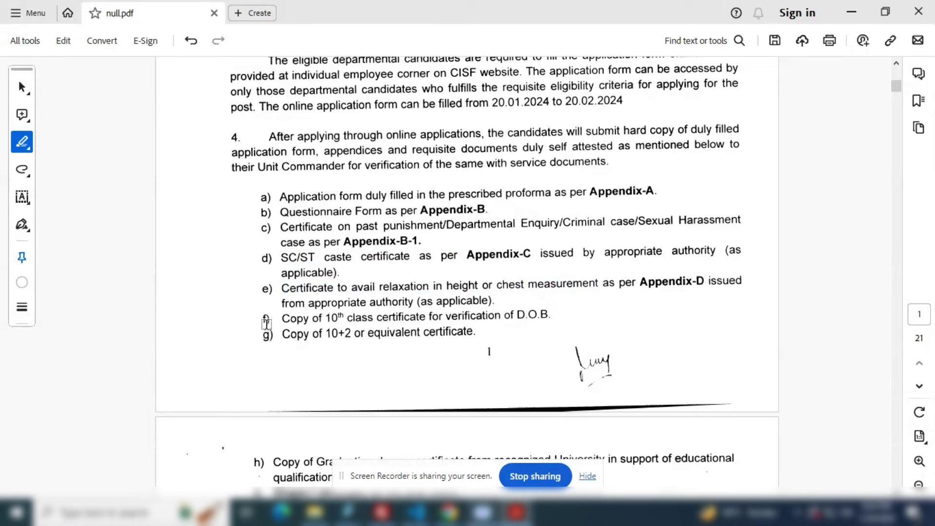
- Highlight required documents f), h), i), j) and k), including the 10th and Shape-I certificates
{"action": "left_click_drag", "start_coordinate": [266, 323], "coordinate": [593, 324]}
{"action": "left_click", "coordinate": [304, 336]}
{"action": "scroll", "coordinate": [518, 342], "scroll_direction": "down", "scroll_amount": 4}
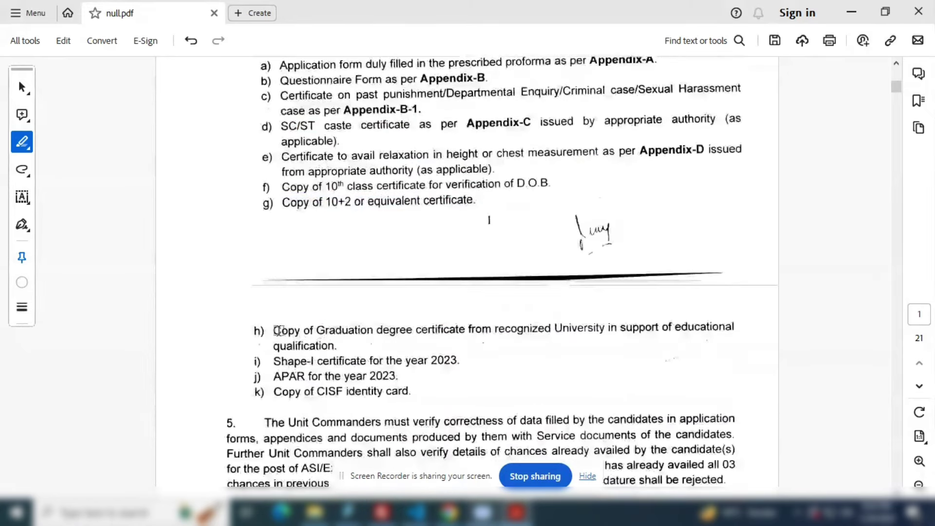
{"action": "left_click_drag", "start_coordinate": [274, 330], "coordinate": [699, 327]}
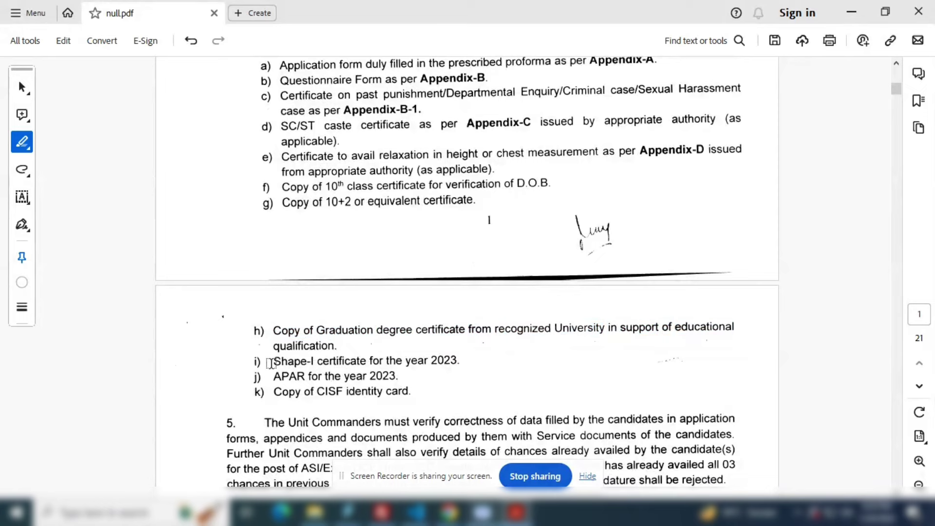
{"action": "left_click_drag", "start_coordinate": [273, 360], "coordinate": [450, 362]}
{"action": "left_click_drag", "start_coordinate": [272, 376], "coordinate": [398, 376]}
{"action": "left_click_drag", "start_coordinate": [272, 392], "coordinate": [418, 393]}
- Scroll down to para 13 Eligibility Criteria: five years' service by 01.08.2023, age limit 35
{"action": "scroll", "coordinate": [418, 395], "scroll_direction": "down", "scroll_amount": 1}
{"action": "scroll", "coordinate": [419, 395], "scroll_direction": "down", "scroll_amount": 4}
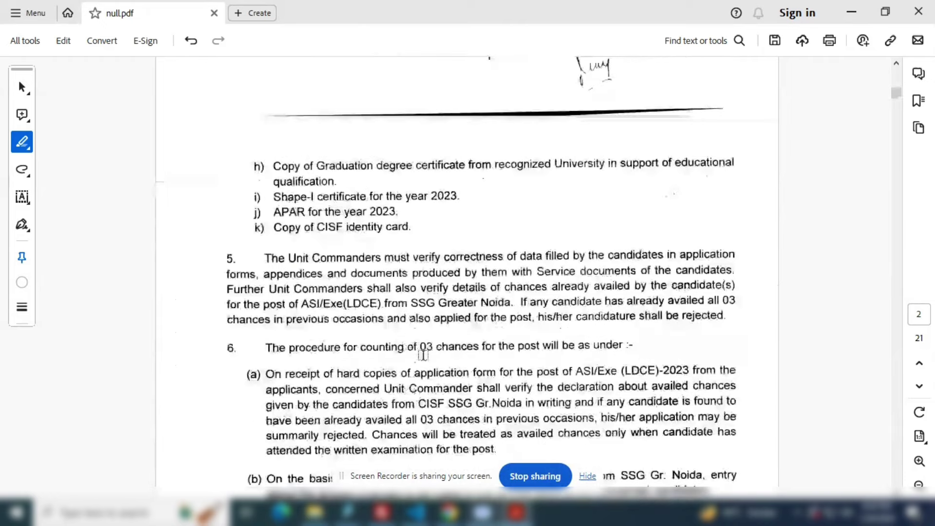
{"action": "scroll", "coordinate": [444, 369], "scroll_direction": "down", "scroll_amount": 3}
{"action": "scroll", "coordinate": [445, 370], "scroll_direction": "down", "scroll_amount": 9}
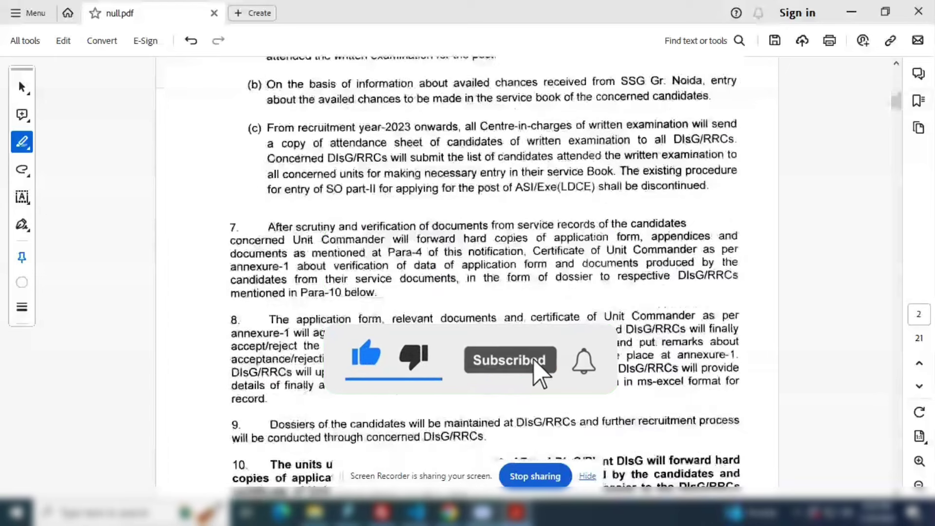
{"action": "scroll", "coordinate": [486, 277], "scroll_direction": "down", "scroll_amount": 2}
{"action": "scroll", "coordinate": [455, 368], "scroll_direction": "down", "scroll_amount": 3}
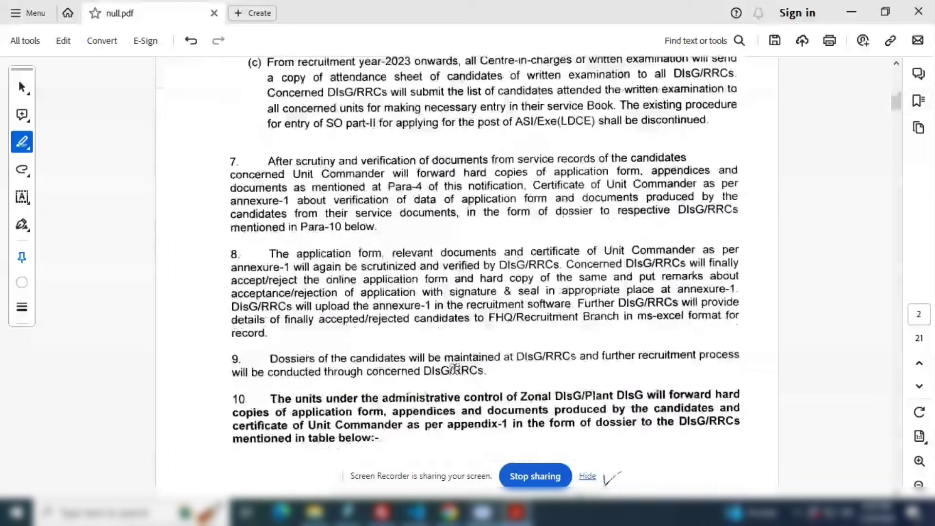
{"action": "scroll", "coordinate": [454, 369], "scroll_direction": "down", "scroll_amount": 20}
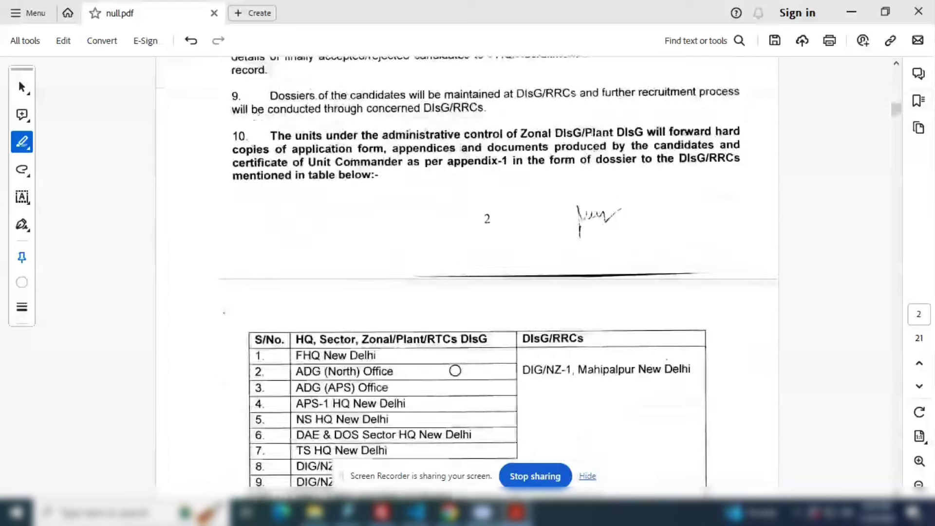
{"action": "scroll", "coordinate": [454, 370], "scroll_direction": "down", "scroll_amount": 20}
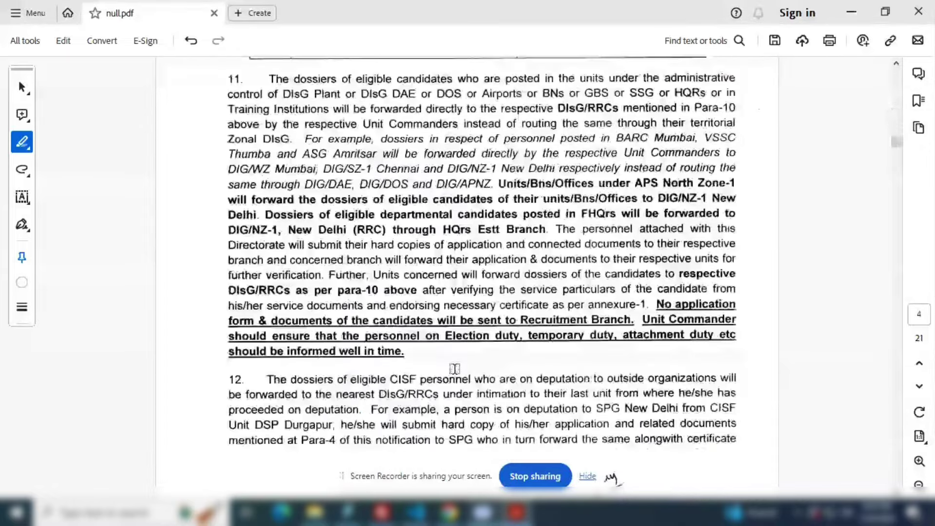
{"action": "scroll", "coordinate": [454, 369], "scroll_direction": "up", "scroll_amount": 1}
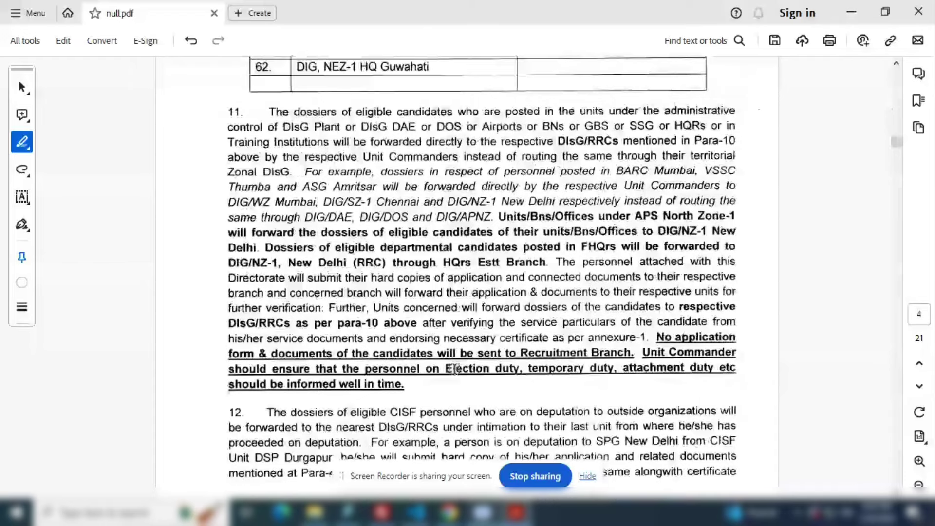
{"action": "scroll", "coordinate": [455, 368], "scroll_direction": "down", "scroll_amount": 1}
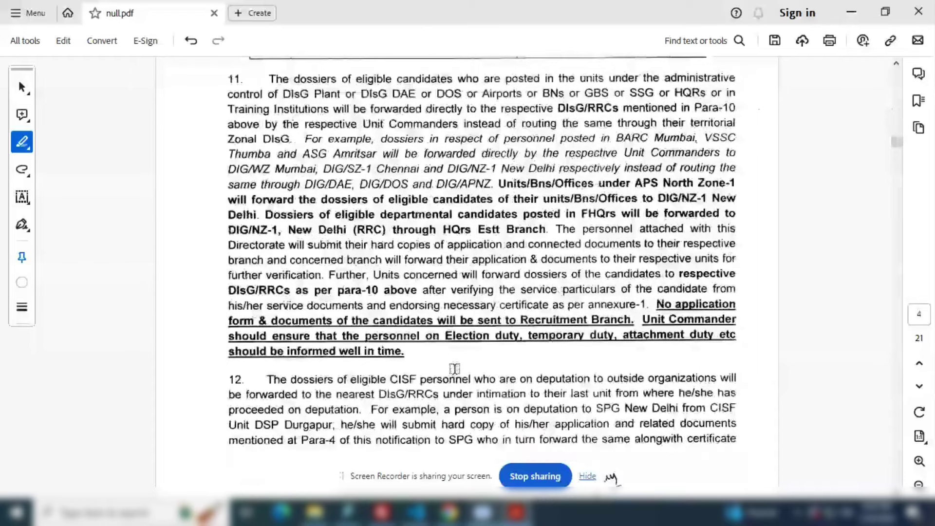
{"action": "scroll", "coordinate": [454, 368], "scroll_direction": "down", "scroll_amount": 10}
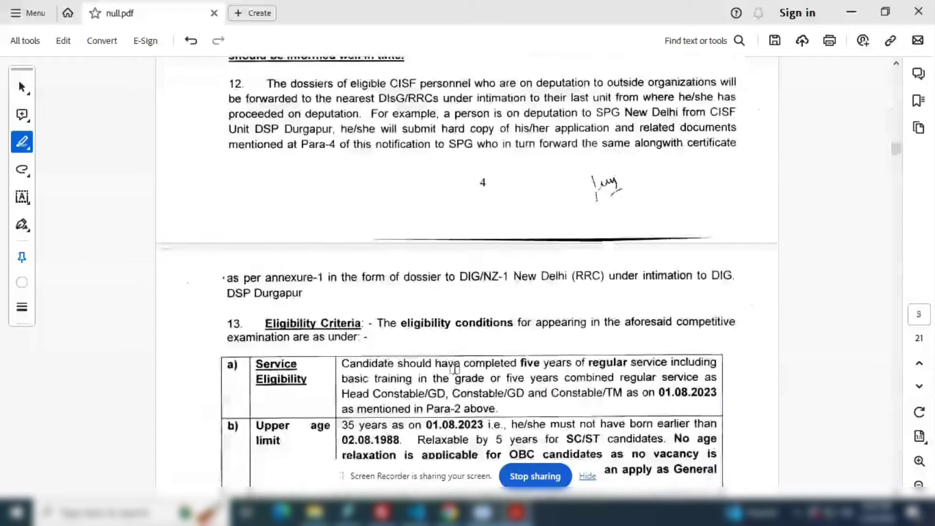
- Highlight the five-year combined regular service condition and the upper age limit
{"action": "left_click_drag", "start_coordinate": [506, 345], "coordinate": [710, 354]}
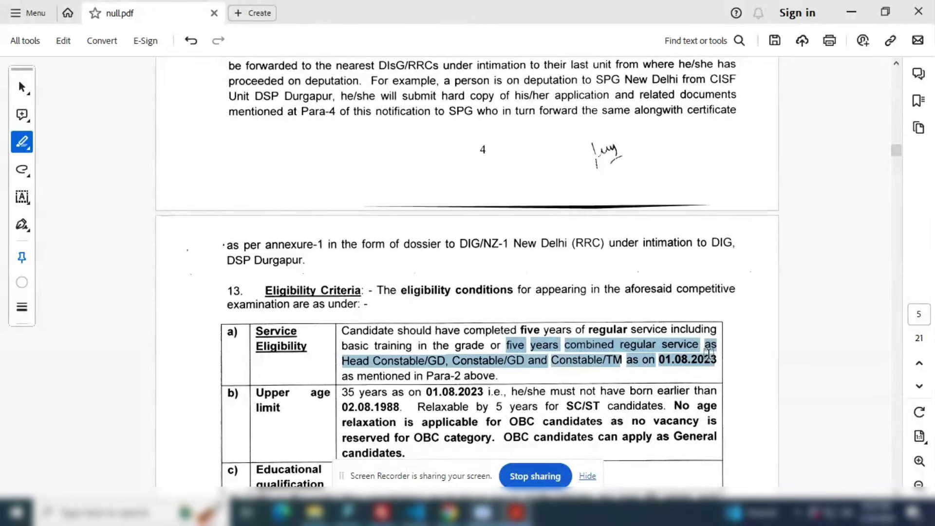
{"action": "left_click", "coordinate": [709, 354]}
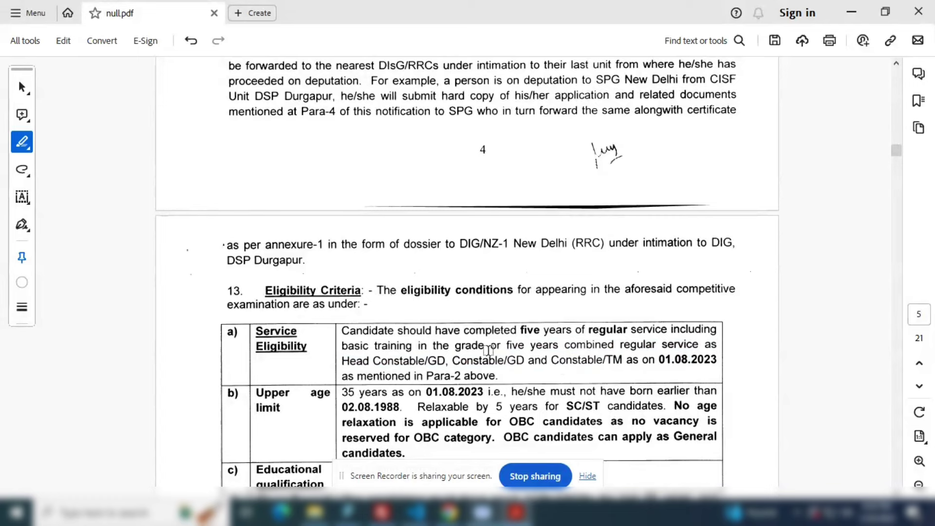
{"action": "scroll", "coordinate": [412, 356], "scroll_direction": "down", "scroll_amount": 1}
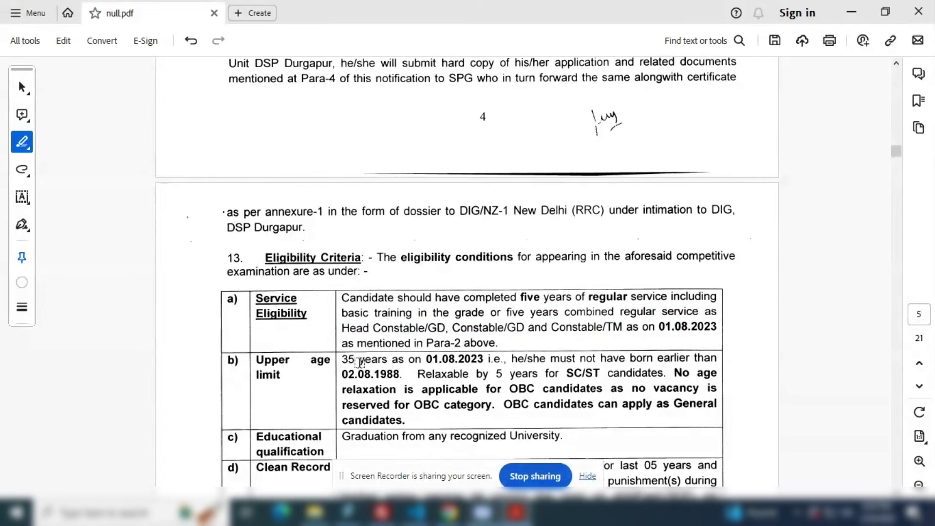
{"action": "left_click_drag", "start_coordinate": [342, 359], "coordinate": [484, 360]}
{"action": "left_click", "coordinate": [514, 367]}
- Highlight the birth-date cutoff and the age relaxation rule
{"action": "scroll", "coordinate": [516, 365], "scroll_direction": "down", "scroll_amount": 1}
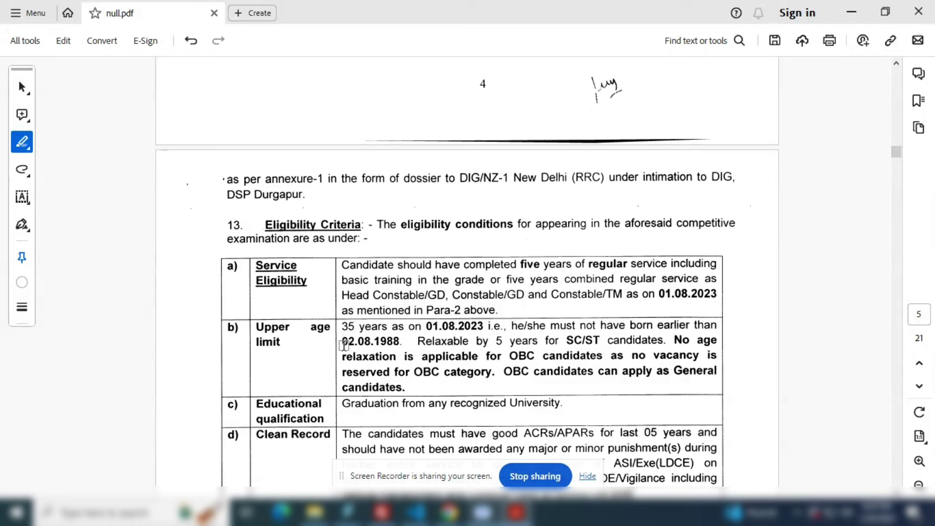
{"action": "left_click_drag", "start_coordinate": [342, 341], "coordinate": [492, 358]}
{"action": "left_click", "coordinate": [557, 350]}
{"action": "left_click", "coordinate": [580, 347]}
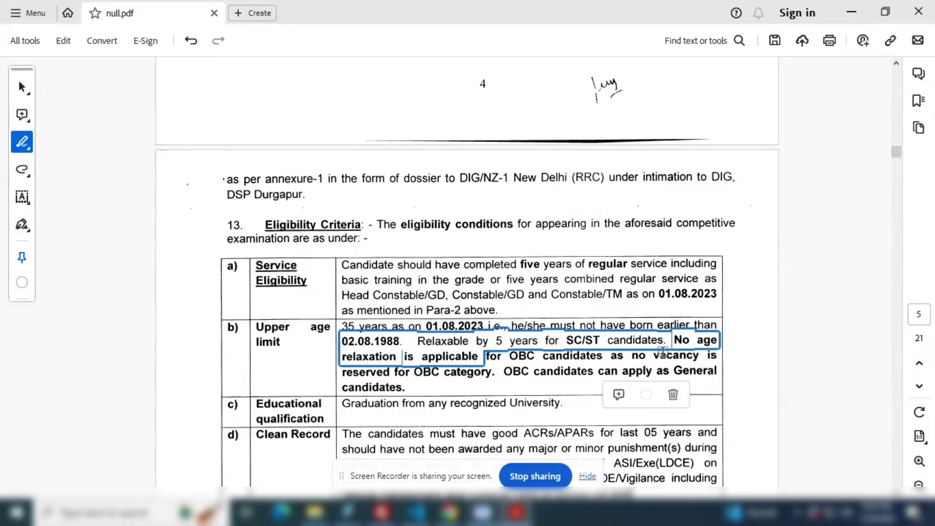
{"action": "scroll", "coordinate": [565, 311], "scroll_direction": "down", "scroll_amount": 3}
{"action": "left_click", "coordinate": [292, 263]}
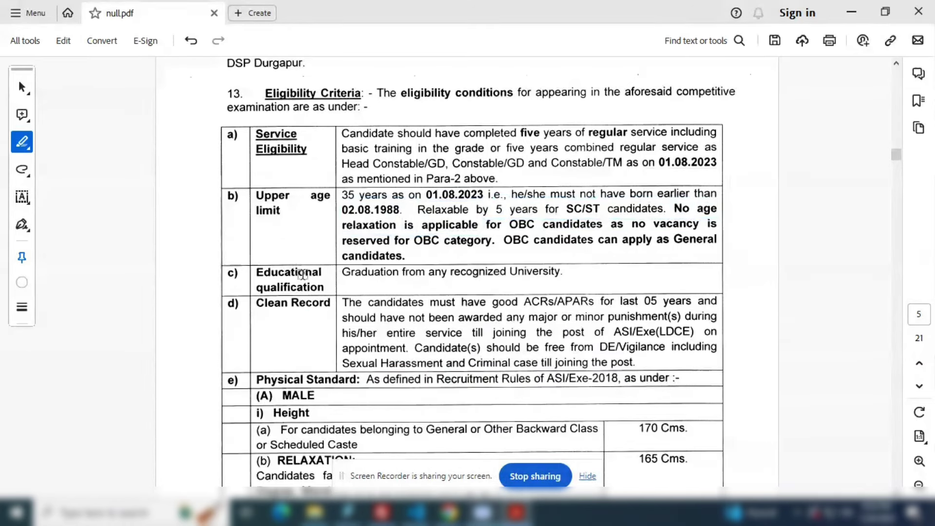
- Mark the physical standards: 170 cms male height, then the female heights of 157, 155 and 154 cms
{"action": "left_click_drag", "start_coordinate": [343, 270], "coordinate": [558, 272]}
{"action": "scroll", "coordinate": [392, 292], "scroll_direction": "down", "scroll_amount": 2}
{"action": "scroll", "coordinate": [380, 303], "scroll_direction": "down", "scroll_amount": 1}
{"action": "left_click_drag", "start_coordinate": [346, 238], "coordinate": [538, 310]}
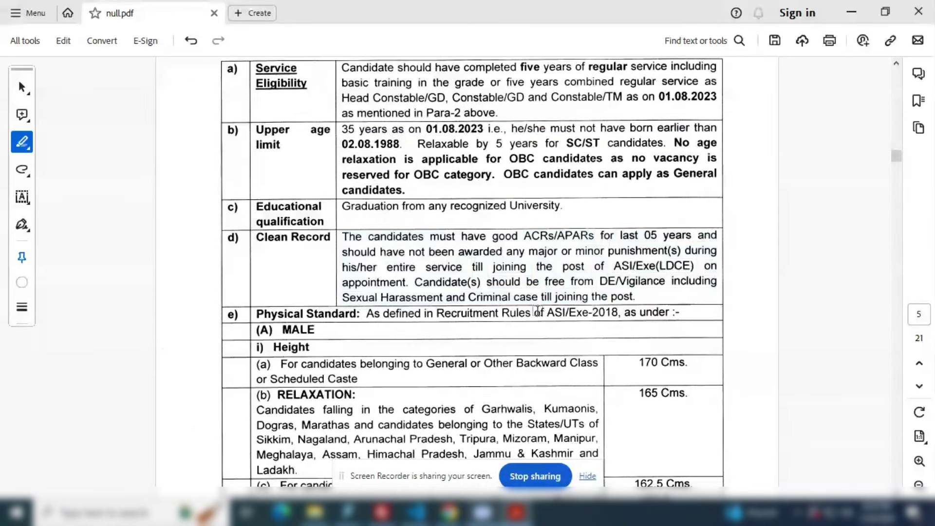
{"action": "scroll", "coordinate": [460, 328], "scroll_direction": "down", "scroll_amount": 1}
{"action": "left_click_drag", "start_coordinate": [637, 331], "coordinate": [686, 333]}
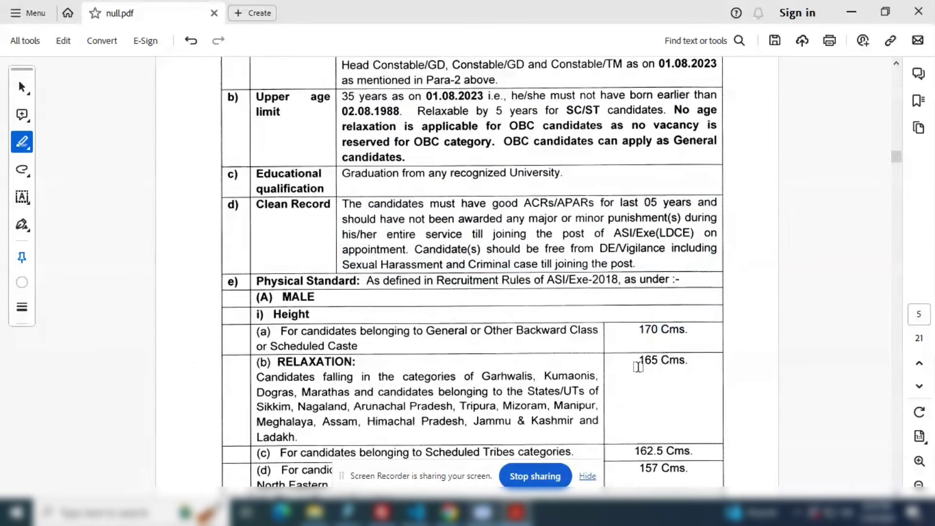
{"action": "left_click_drag", "start_coordinate": [638, 364], "coordinate": [687, 363]}
{"action": "scroll", "coordinate": [649, 375], "scroll_direction": "down", "scroll_amount": 1}
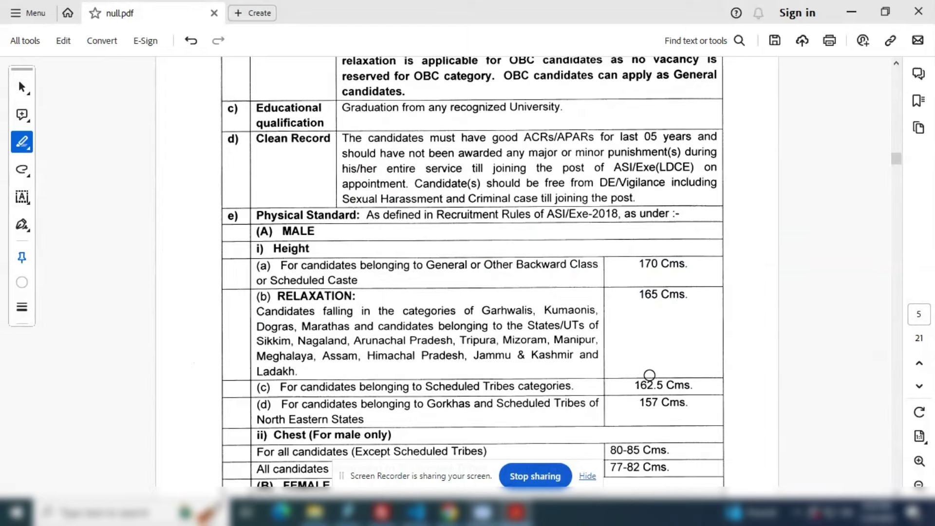
{"action": "scroll", "coordinate": [649, 375], "scroll_direction": "down", "scroll_amount": 1}
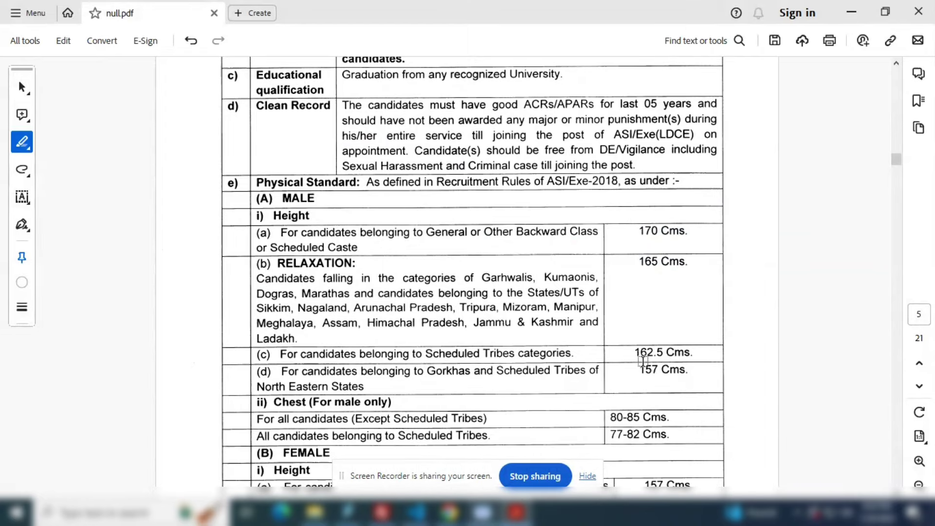
{"action": "left_click_drag", "start_coordinate": [639, 375], "coordinate": [687, 372]}
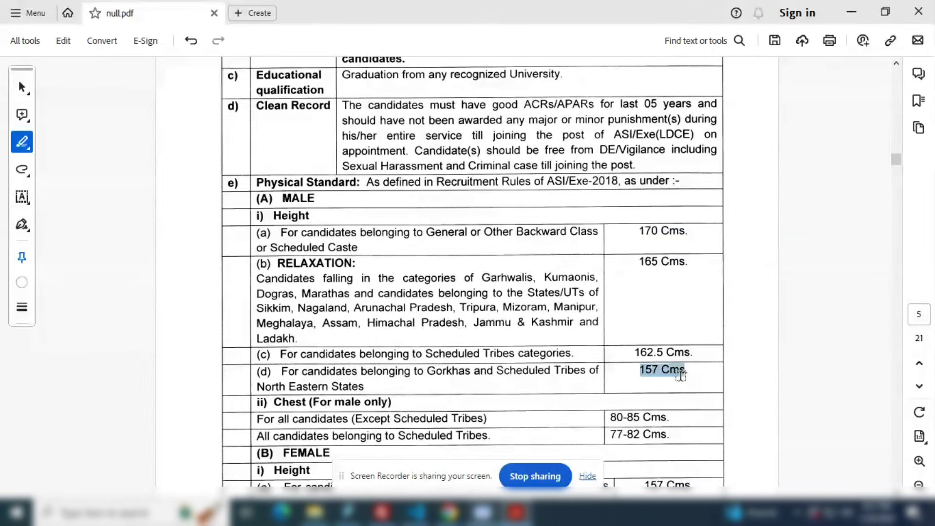
{"action": "scroll", "coordinate": [652, 385], "scroll_direction": "down", "scroll_amount": 1}
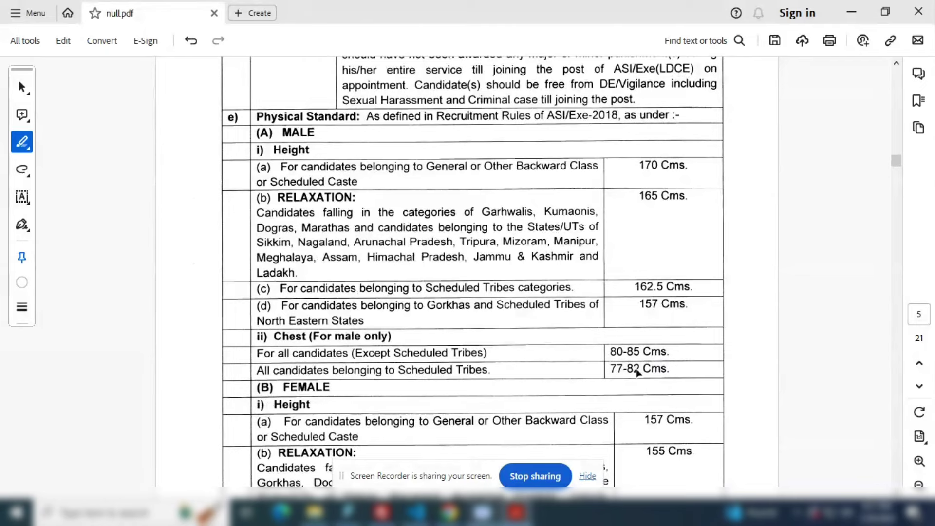
{"action": "scroll", "coordinate": [638, 374], "scroll_direction": "down", "scroll_amount": 3}
- Scroll past the medical standards and chances allowed to mark the Stage-I service records check
{"action": "scroll", "coordinate": [628, 384], "scroll_direction": "down", "scroll_amount": 2}
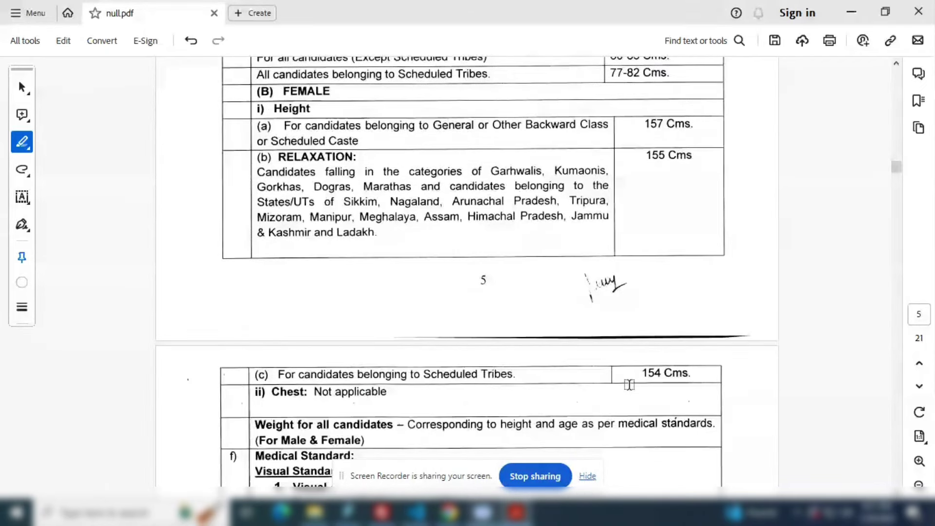
{"action": "scroll", "coordinate": [629, 385], "scroll_direction": "down", "scroll_amount": 1}
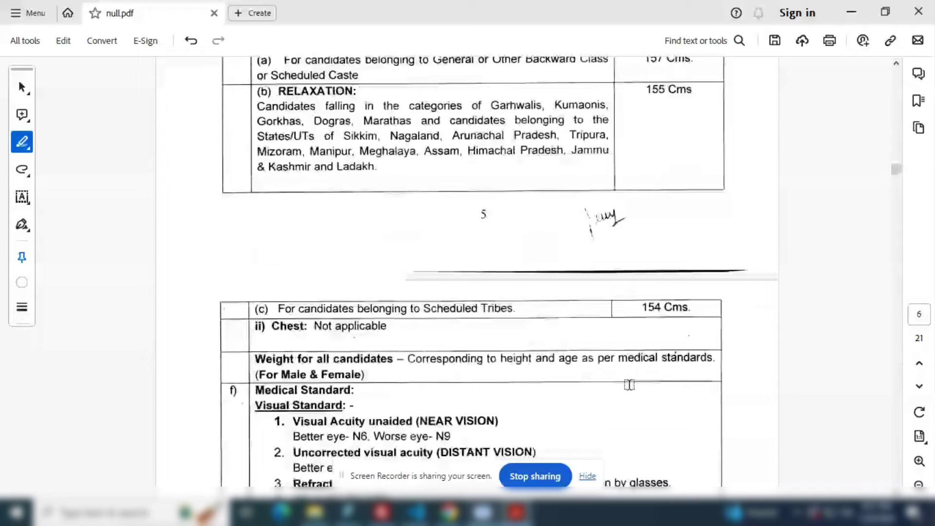
{"action": "scroll", "coordinate": [629, 384], "scroll_direction": "down", "scroll_amount": 3}
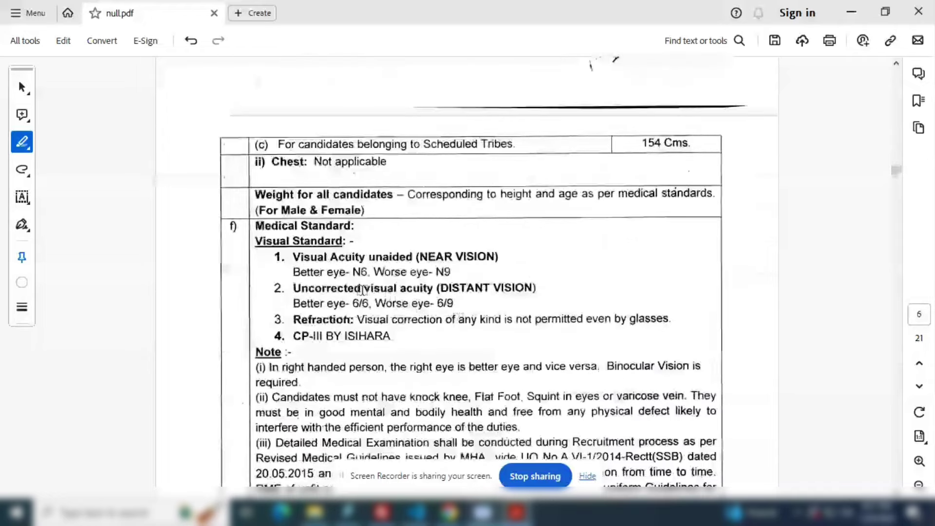
{"action": "scroll", "coordinate": [366, 349], "scroll_direction": "down", "scroll_amount": 2}
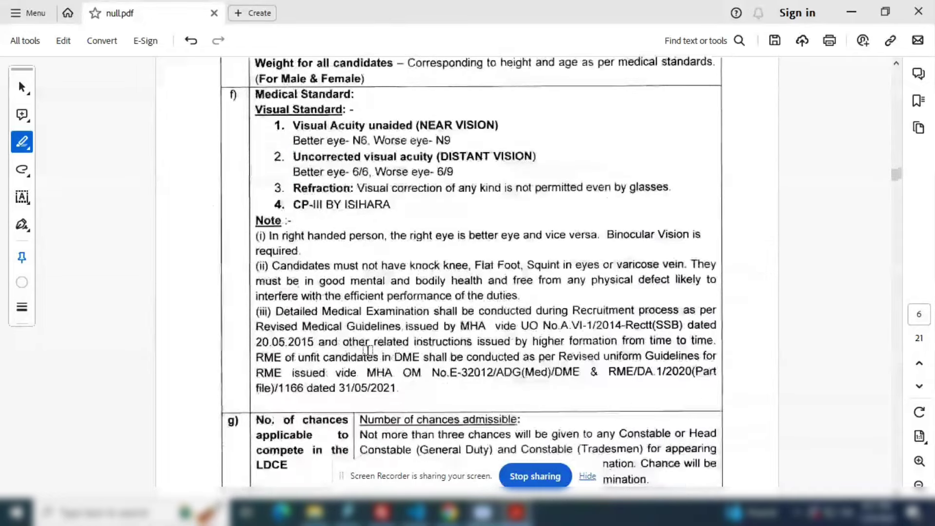
{"action": "scroll", "coordinate": [369, 350], "scroll_direction": "down", "scroll_amount": 2}
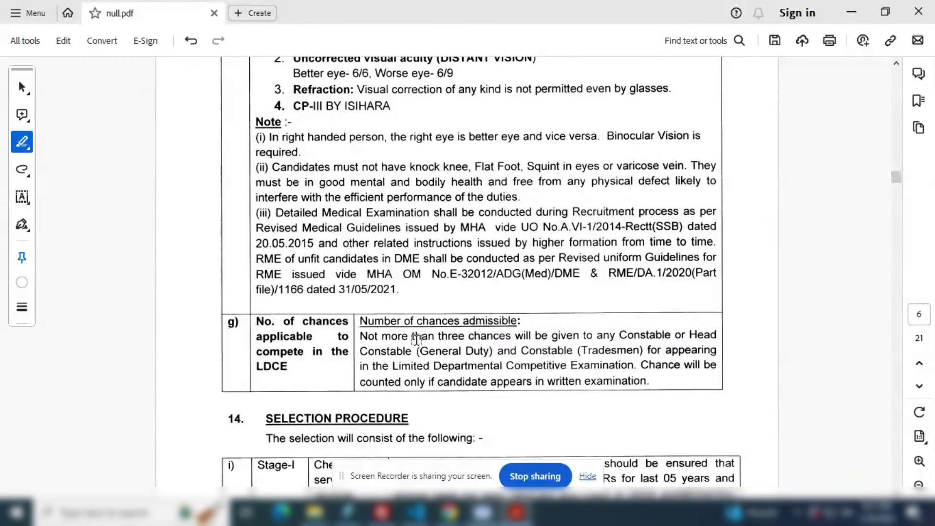
{"action": "scroll", "coordinate": [441, 386], "scroll_direction": "down", "scroll_amount": 3}
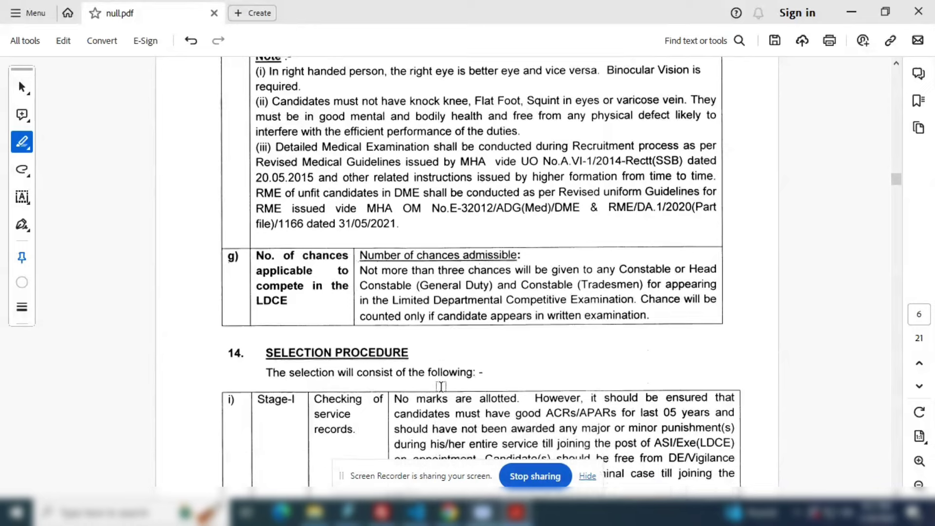
{"action": "left_click_drag", "start_coordinate": [314, 300], "coordinate": [376, 331]}
{"action": "left_click", "coordinate": [376, 331]}
{"action": "scroll", "coordinate": [343, 336], "scroll_direction": "down", "scroll_amount": 2}
- Mark the Stage-II Written Examination label and its 3 ½ hour duration
{"action": "left_click_drag", "start_coordinate": [315, 309], "coordinate": [377, 325]}
{"action": "left_click", "coordinate": [382, 342]}
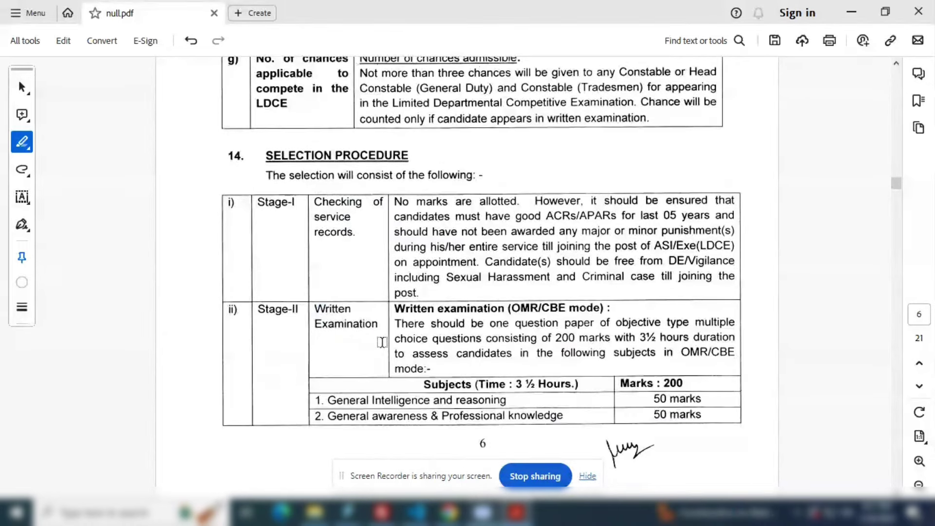
{"action": "scroll", "coordinate": [382, 342], "scroll_direction": "down", "scroll_amount": 1}
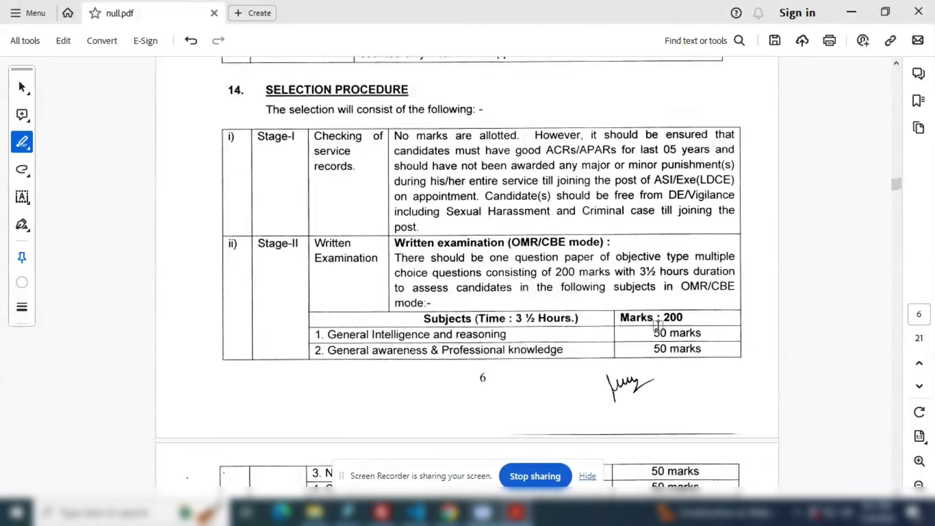
{"action": "left_click_drag", "start_coordinate": [422, 319], "coordinate": [682, 318]}
{"action": "left_click", "coordinate": [642, 318]}
- Mark the 200-mark written exam total and the 50-mark parts, including Numerical ability
{"action": "left_click", "coordinate": [652, 332]}
{"action": "left_click_drag", "start_coordinate": [653, 349], "coordinate": [700, 350]}
{"action": "left_click", "coordinate": [689, 350]}
{"action": "scroll", "coordinate": [666, 361], "scroll_direction": "down", "scroll_amount": 1}
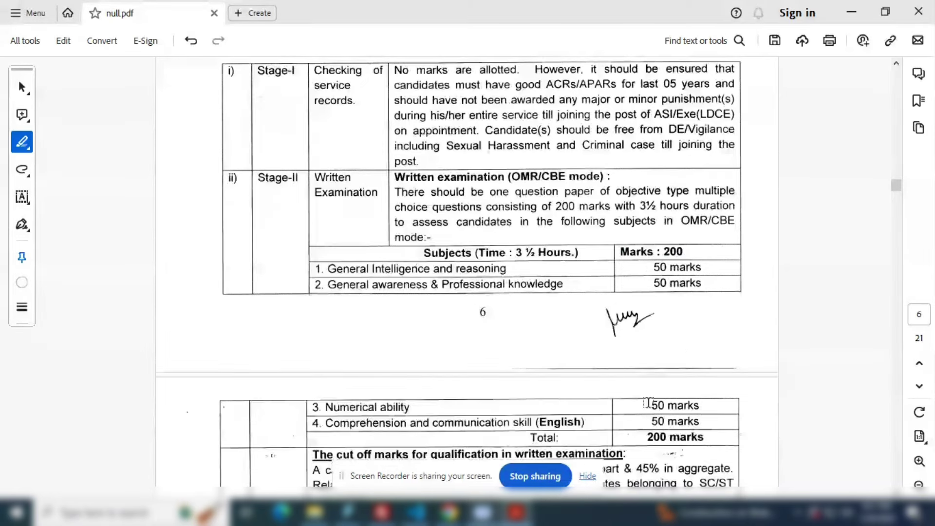
{"action": "left_click_drag", "start_coordinate": [647, 402], "coordinate": [701, 406]}
{"action": "left_click", "coordinate": [648, 422]}
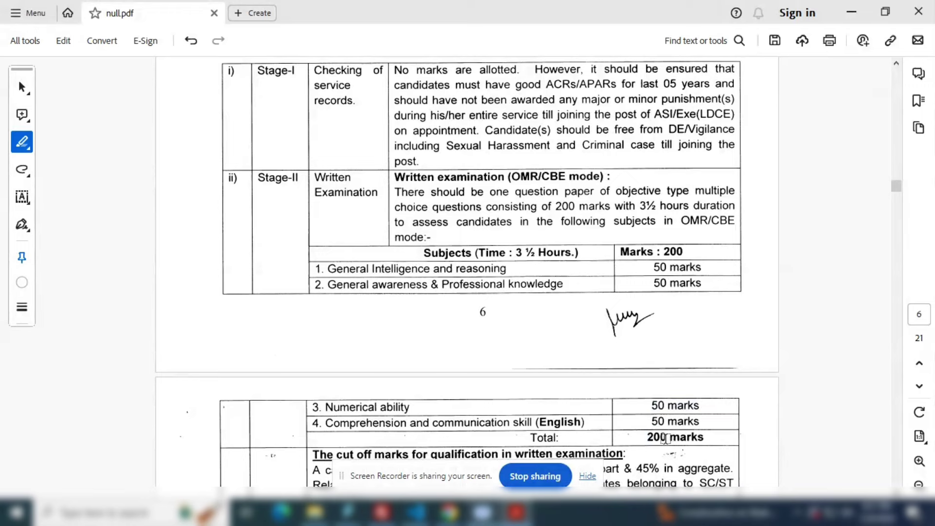
{"action": "left_click_drag", "start_coordinate": [646, 437], "coordinate": [704, 438]}
{"action": "left_click", "coordinate": [701, 438]}
{"action": "scroll", "coordinate": [590, 423], "scroll_direction": "down", "scroll_amount": 2}
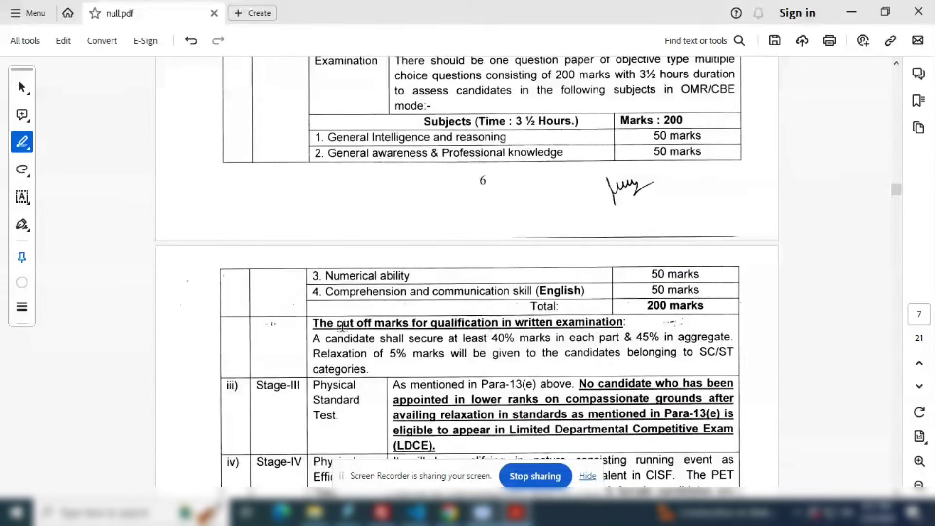